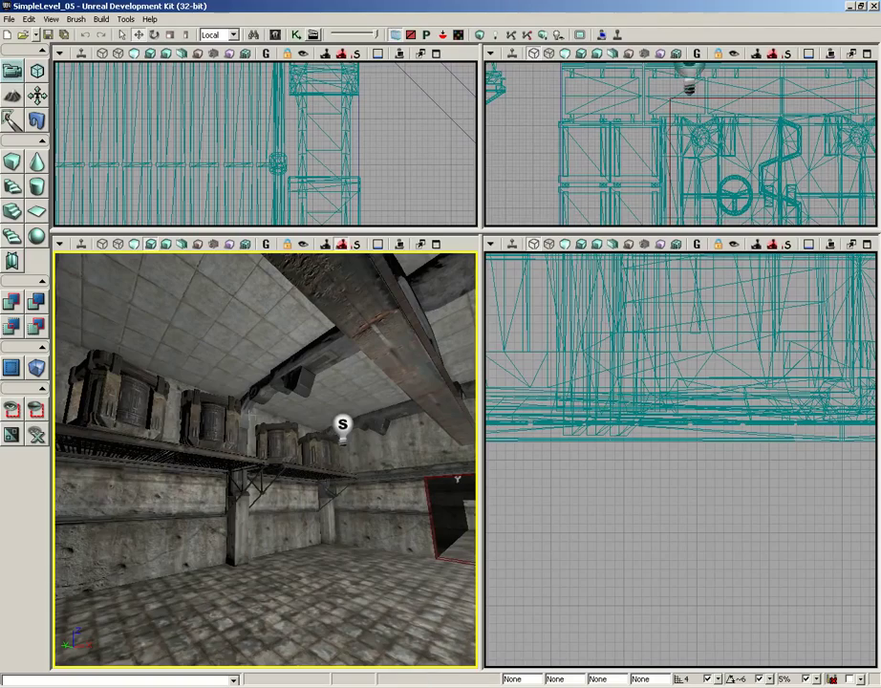
Step: Look around the room and select individual meshes in turn: a wall panel, the ceiling beam and a crate on the shelf
{"action": "right_click_drag", "start_coordinate": [239, 401], "coordinate": [156, 374]}
{"action": "left_click", "coordinate": [156, 374]}
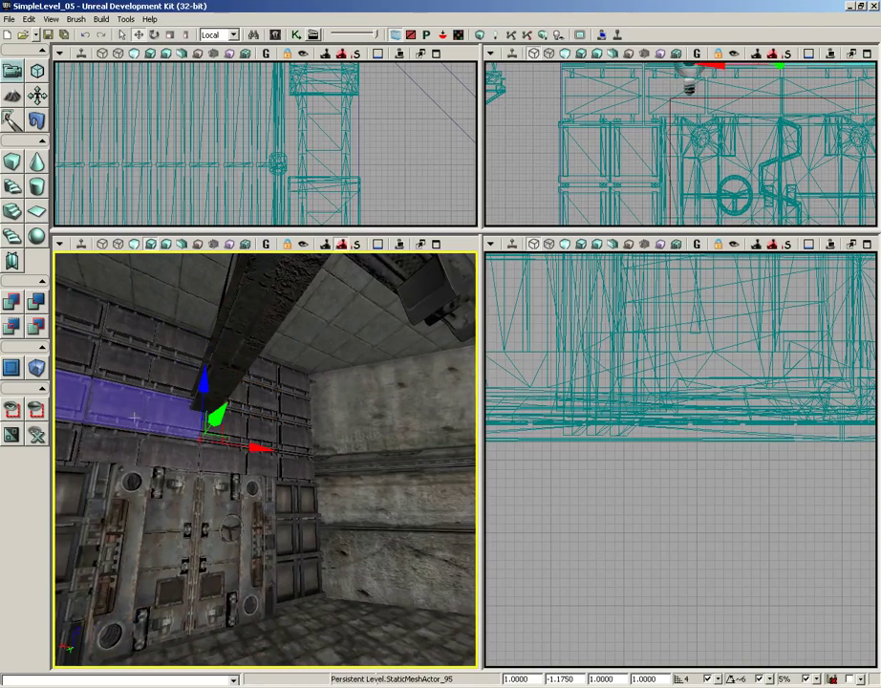
{"action": "left_click", "coordinate": [167, 508]}
{"action": "left_click", "coordinate": [244, 497]}
{"action": "left_click", "coordinate": [159, 266]}
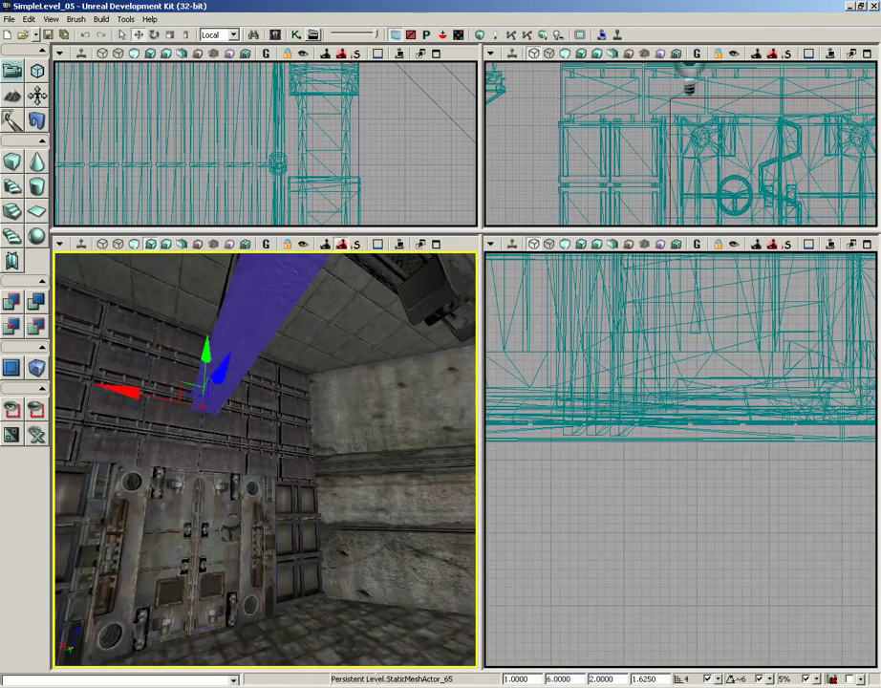
{"action": "right_click_drag", "start_coordinate": [158, 266], "coordinate": [316, 438]}
{"action": "left_click", "coordinate": [304, 436]}
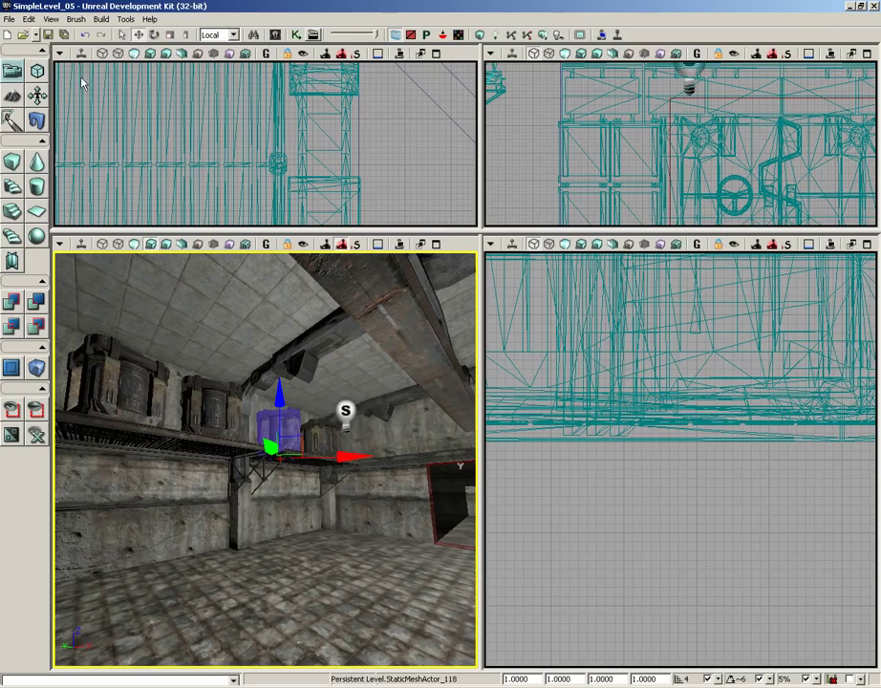
{"action": "left_click", "coordinate": [56, 20]}
{"action": "mouse_move", "coordinate": [56, 38]}
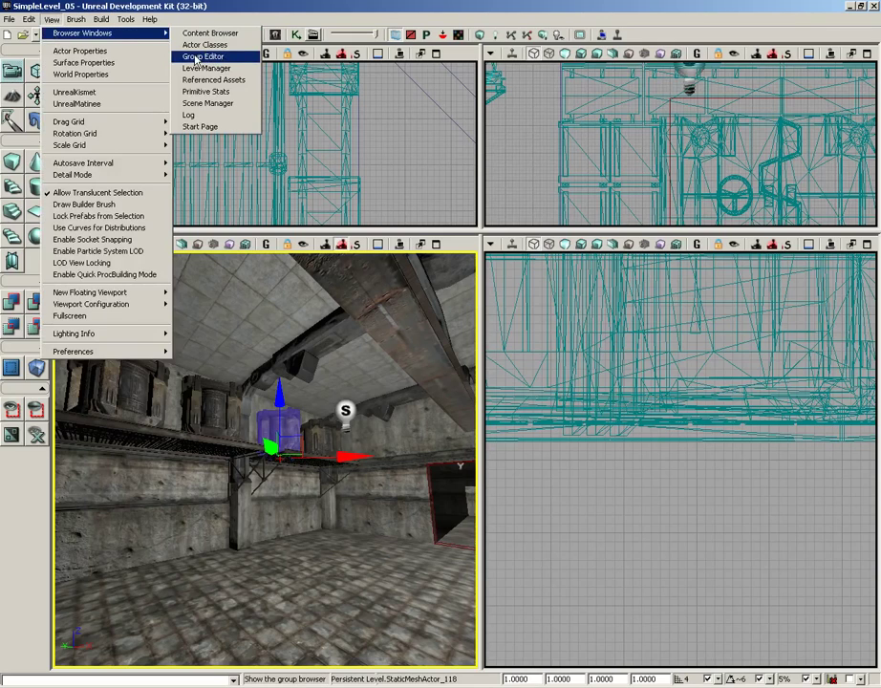
{"action": "left_click", "coordinate": [196, 58]}
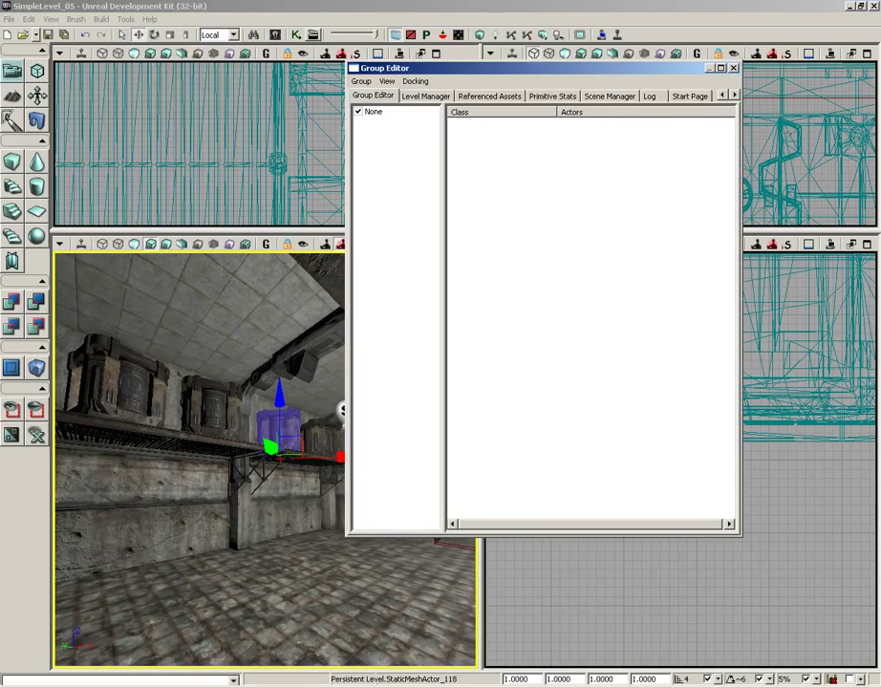
{"action": "left_click", "coordinate": [734, 68]}
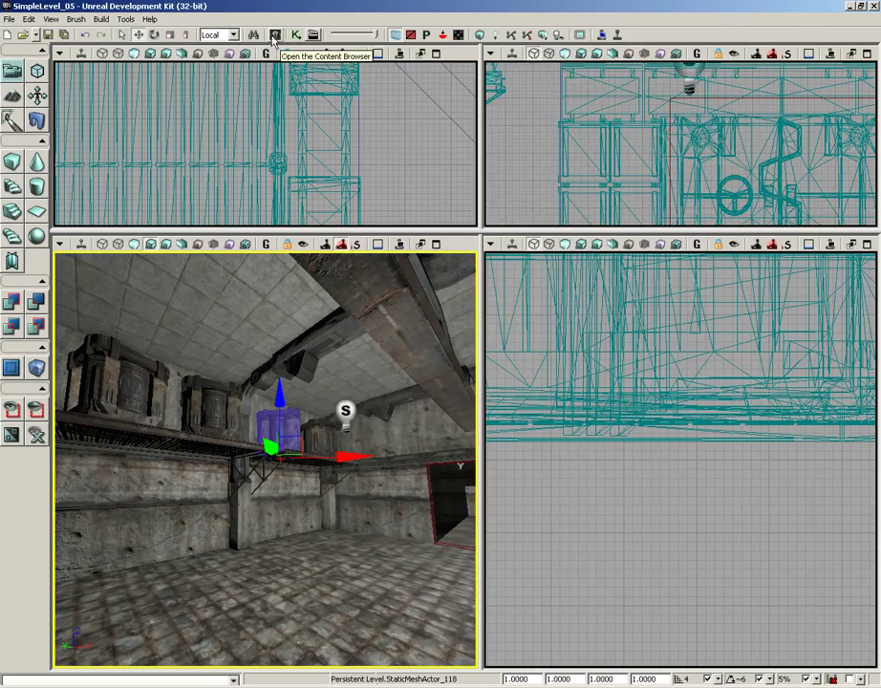
Step: Open the Group Editor through the Content Browser window and list the actors in the None group
{"action": "left_click", "coordinate": [279, 39]}
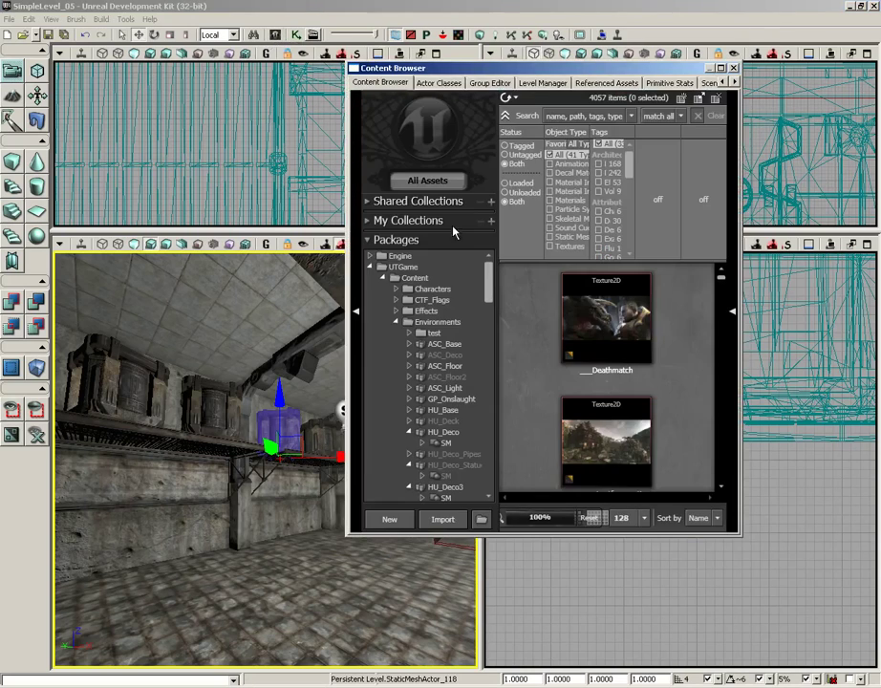
{"action": "left_click", "coordinate": [490, 85]}
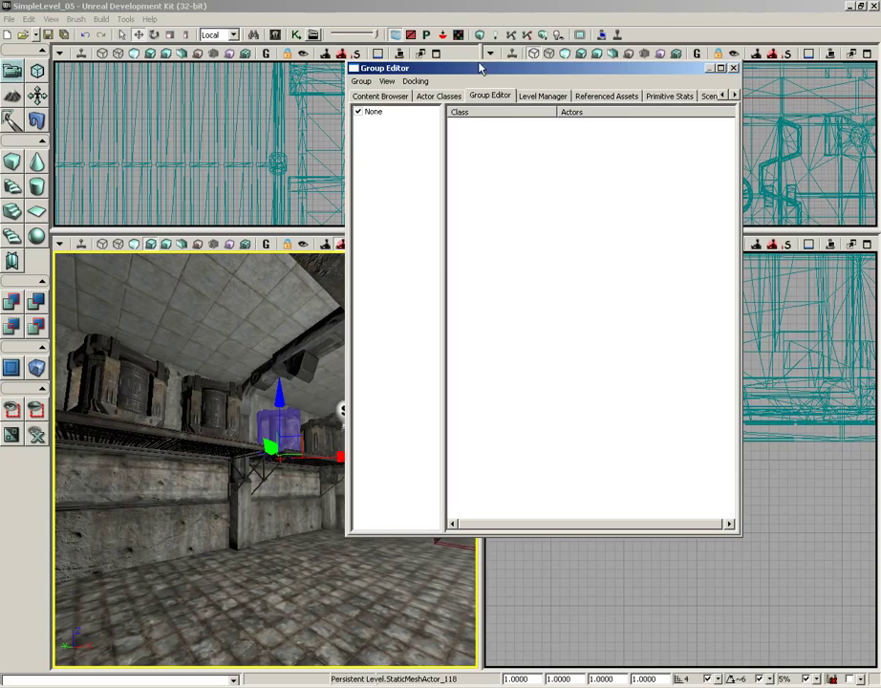
{"action": "left_click_drag", "start_coordinate": [480, 69], "coordinate": [564, 77]}
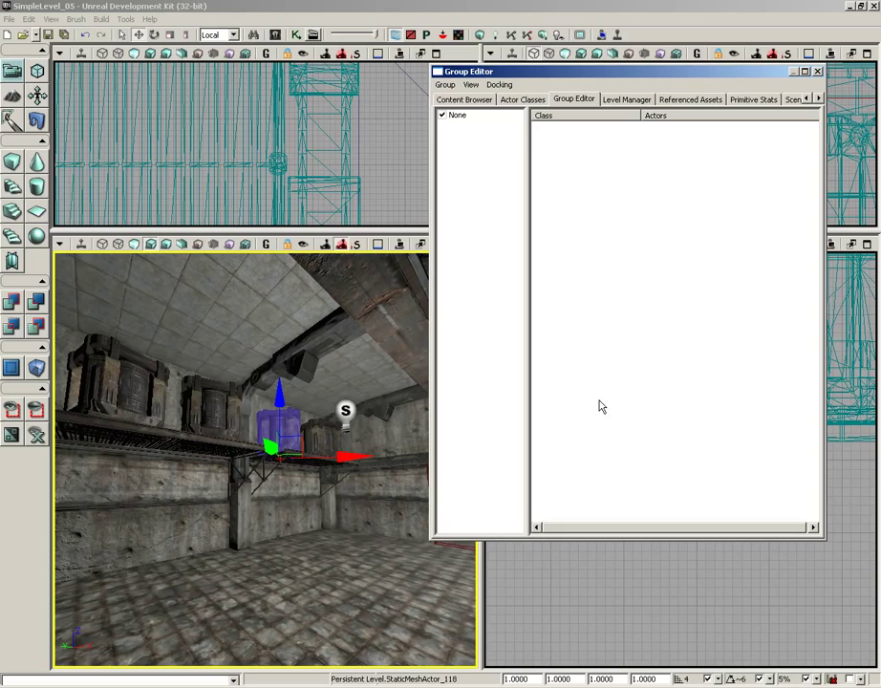
{"action": "left_click", "coordinate": [461, 118]}
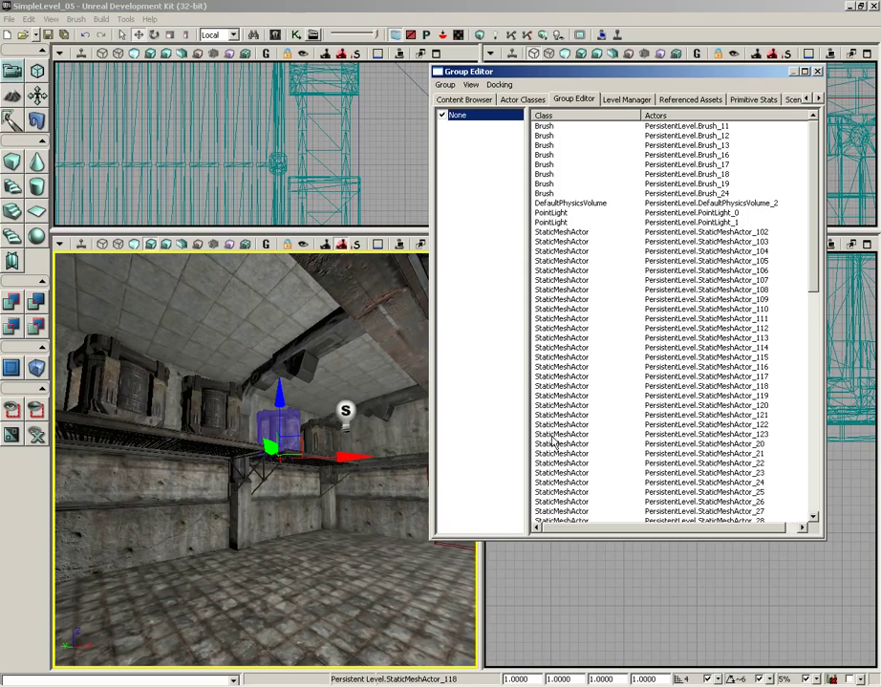
Step: Select the corner wall column beside the shelf, from its lower section up to its ceiling piece, as one multiple selection
{"action": "left_click", "coordinate": [446, 86]}
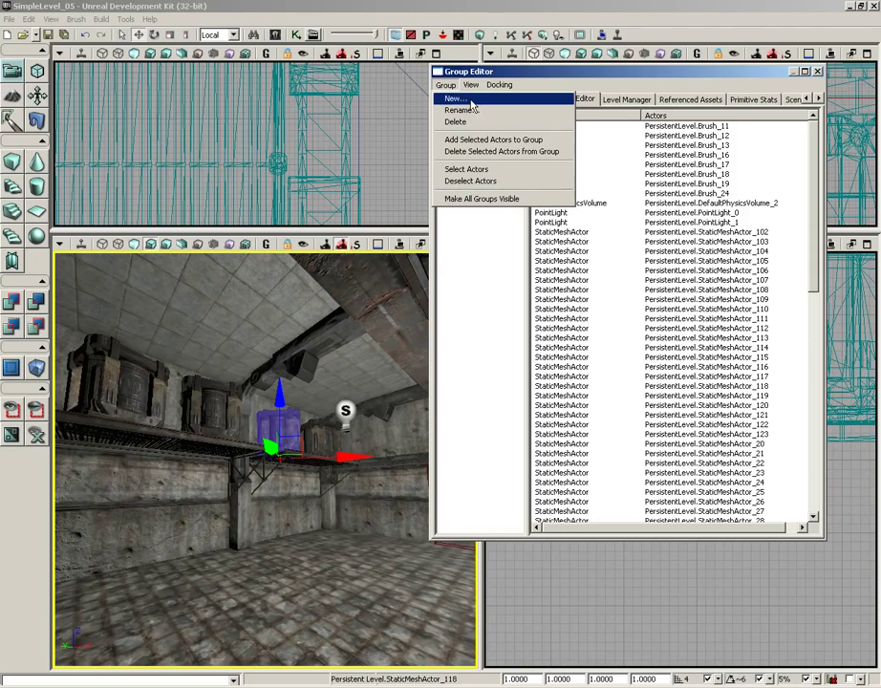
{"action": "left_click", "coordinate": [366, 378]}
{"action": "mouse_move", "coordinate": [366, 379]}
{"action": "left_mouse_down"}
{"action": "mouse_move", "coordinate": [270, 389]}
{"action": "mouse_move", "coordinate": [371, 367]}
{"action": "left_mouse_up"}
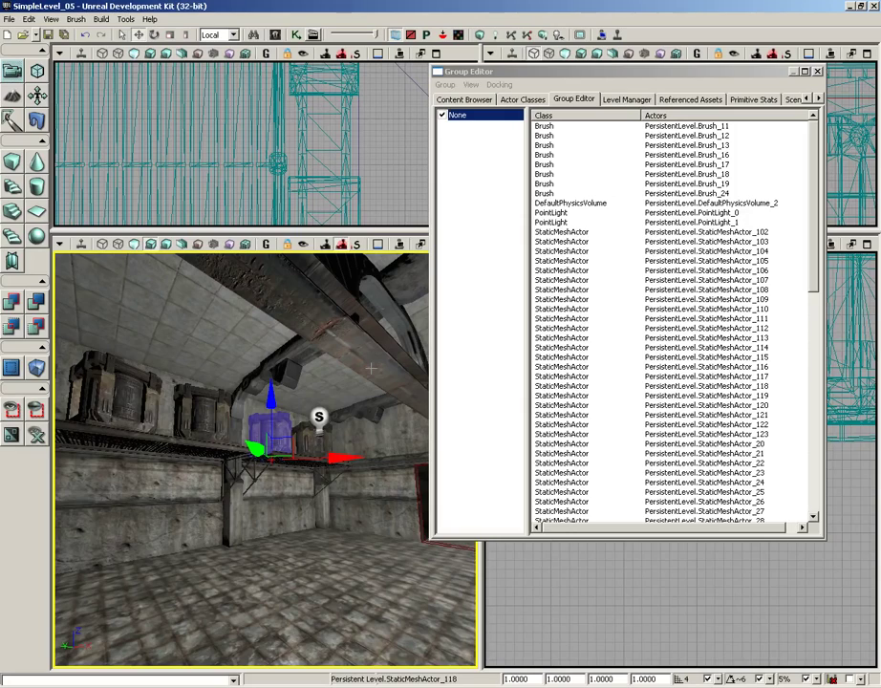
{"action": "right_click_drag", "start_coordinate": [230, 475], "coordinate": [196, 428]}
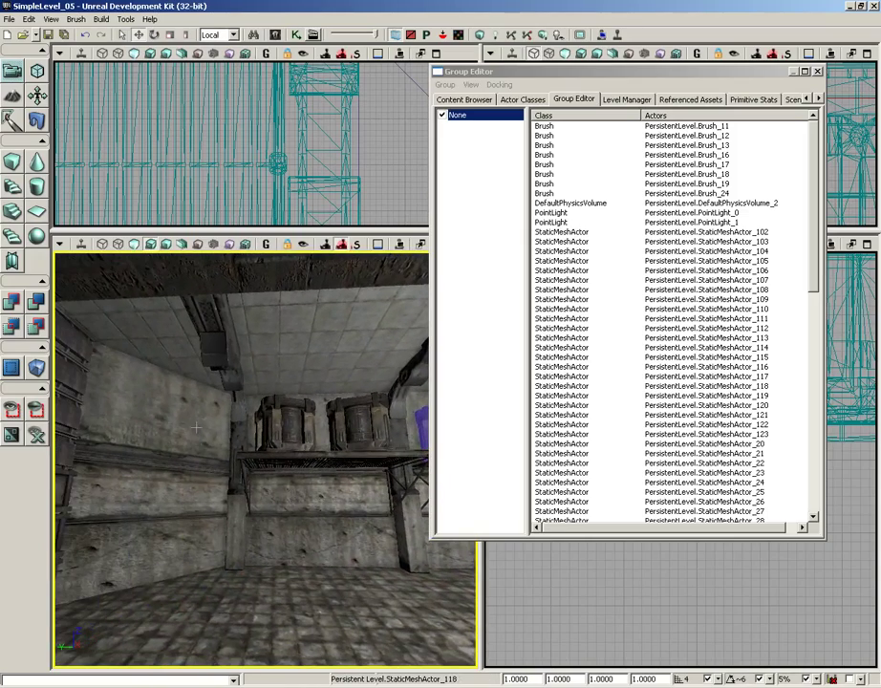
{"action": "left_click", "coordinate": [248, 536]}
{"action": "left_click", "coordinate": [246, 536]}
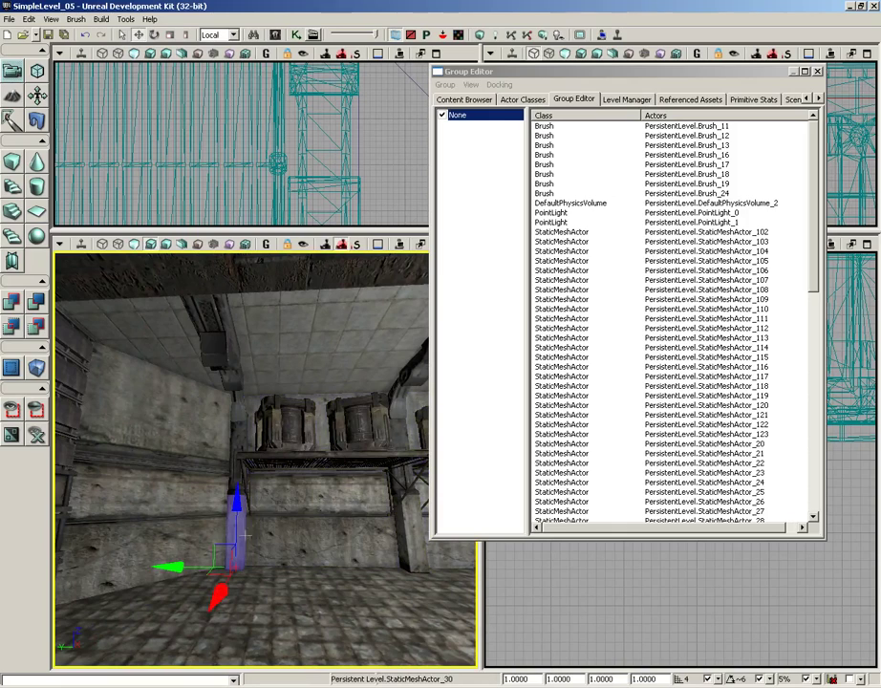
{"action": "left_click", "coordinate": [235, 449], "text": "ctrl"}
{"action": "left_click", "coordinate": [230, 382], "text": "ctrl"}
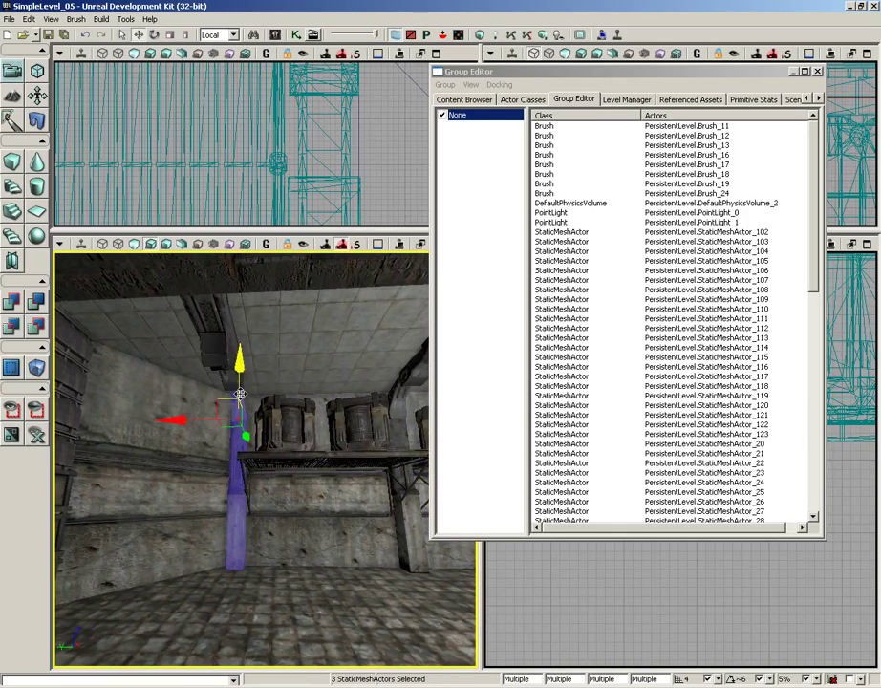
{"action": "left_click", "coordinate": [216, 315], "text": "ctrl"}
Step: Undo the last change and switch to Selection Mode so the selected support pieces cannot be moved
{"action": "right_click_drag", "start_coordinate": [232, 375], "coordinate": [248, 394]}
{"action": "left_click_drag", "start_coordinate": [249, 394], "coordinate": [261, 414]}
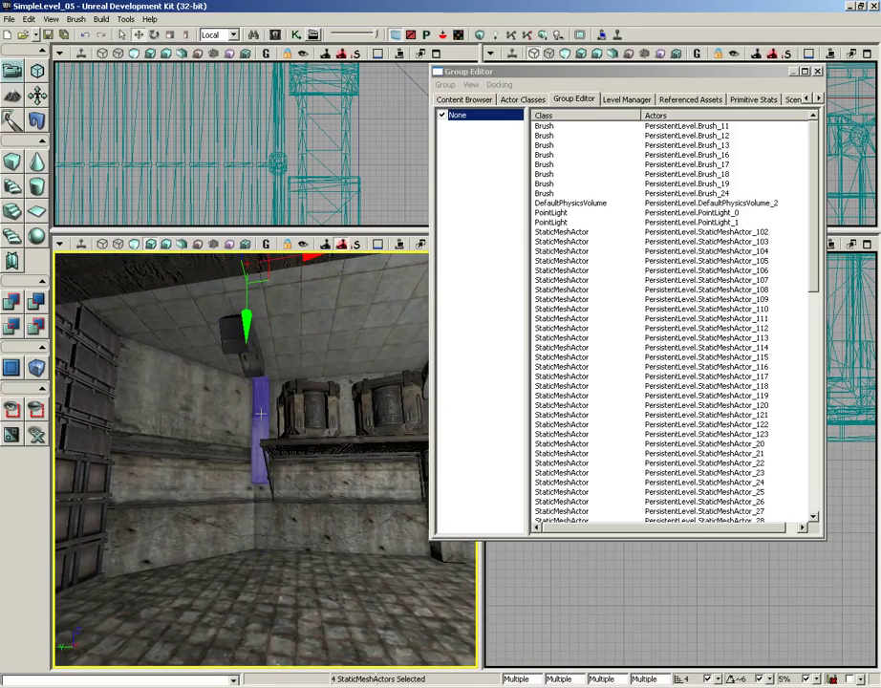
{"action": "key", "text": "ctrl+z"}
{"action": "mouse_move", "coordinate": [187, 456]}
{"action": "left_mouse_down"}
{"action": "mouse_move", "coordinate": [216, 453]}
{"action": "mouse_move", "coordinate": [78, 387]}
{"action": "mouse_move", "coordinate": [175, 459]}
{"action": "left_mouse_up"}
{"action": "right_click_drag", "start_coordinate": [145, 492], "coordinate": [74, 357]}
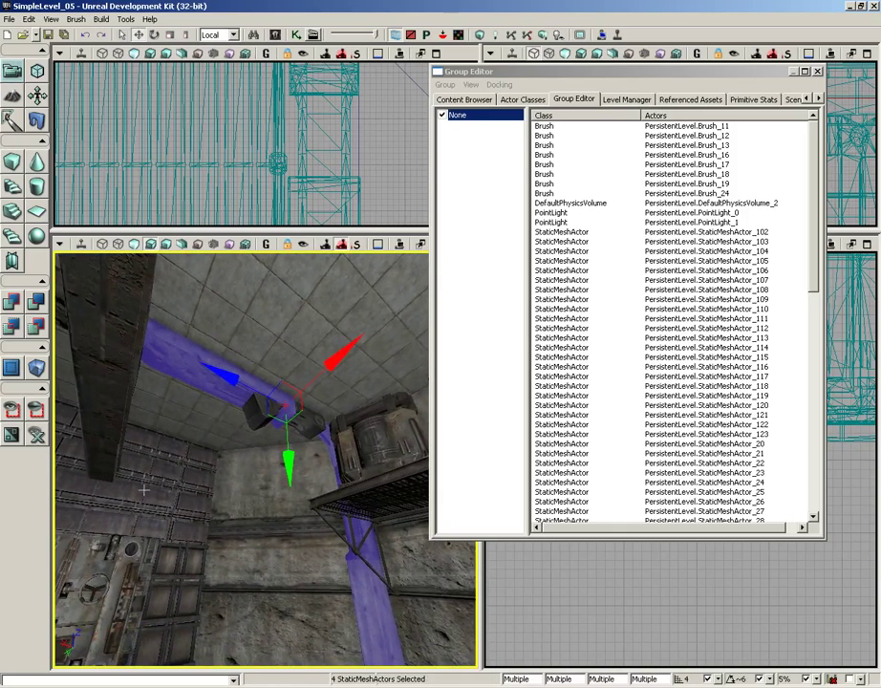
{"action": "left_click", "coordinate": [122, 36]}
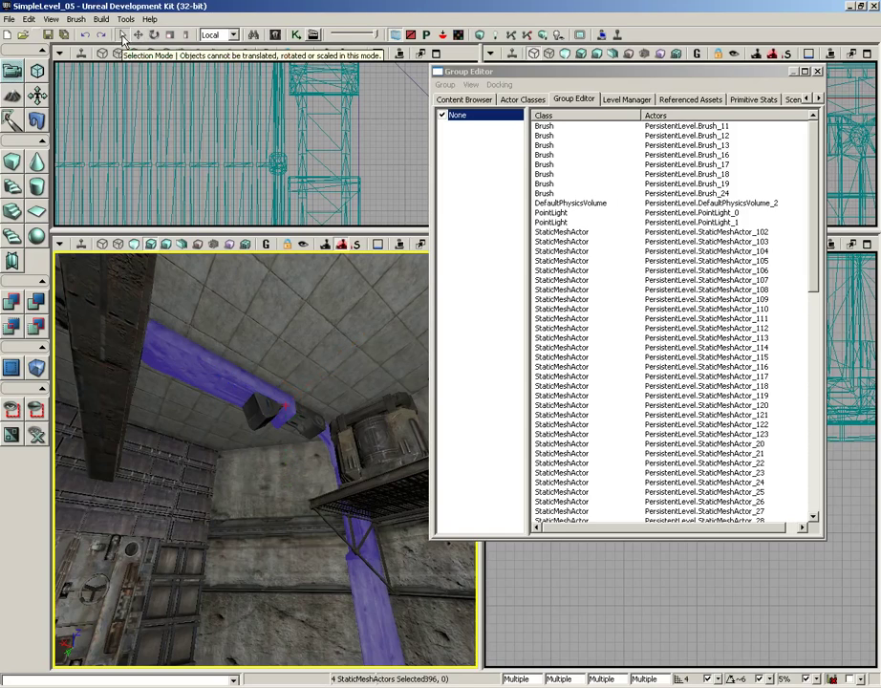
Step: Add the rest of this support arch to the selection: its ceiling pieces and the pieces of its opposite wall column
{"action": "left_click", "coordinate": [310, 418], "text": "ctrl"}
{"action": "right_click_drag", "start_coordinate": [287, 451], "coordinate": [172, 450]}
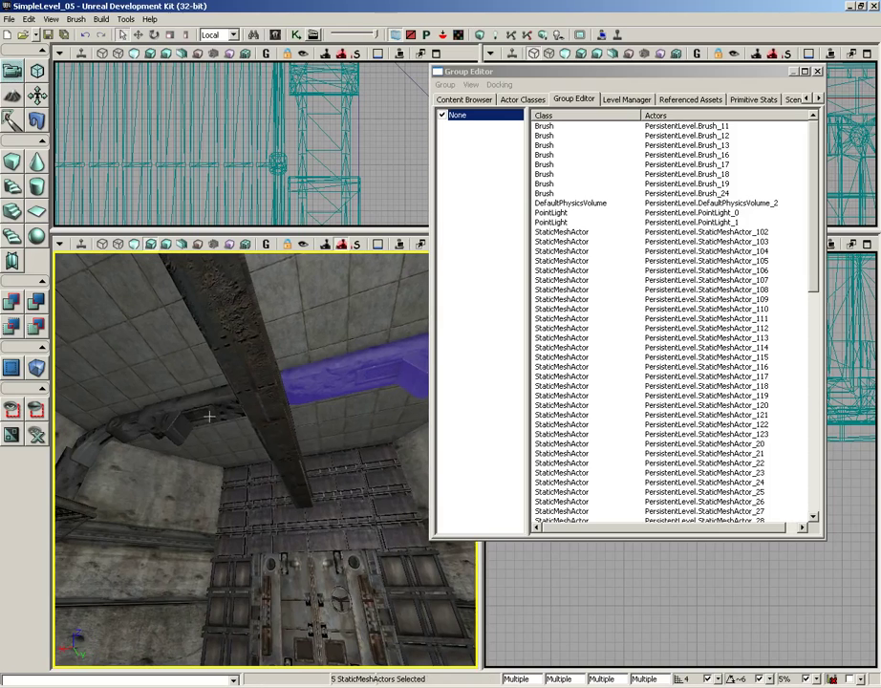
{"action": "left_click", "coordinate": [208, 417], "text": "ctrl"}
{"action": "left_click", "coordinate": [176, 449], "text": "ctrl"}
{"action": "left_click", "coordinate": [104, 463], "text": "ctrl"}
{"action": "left_click", "coordinate": [78, 511], "text": "ctrl"}
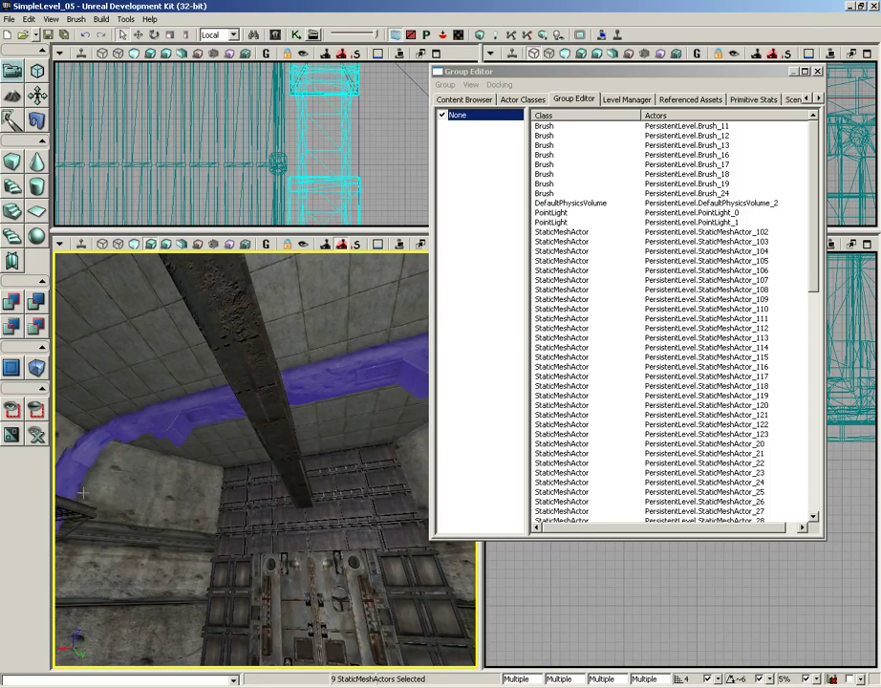
{"action": "right_click_drag", "start_coordinate": [197, 505], "coordinate": [111, 524]}
{"action": "left_click", "coordinate": [165, 531], "text": "ctrl"}
Step: Add the stacked pieces of the wall column between the two shelves to the selection
{"action": "right_click_drag", "start_coordinate": [266, 516], "coordinate": [143, 545]}
{"action": "left_click", "coordinate": [167, 470], "text": "ctrl"}
{"action": "left_click", "coordinate": [173, 412], "text": "ctrl"}
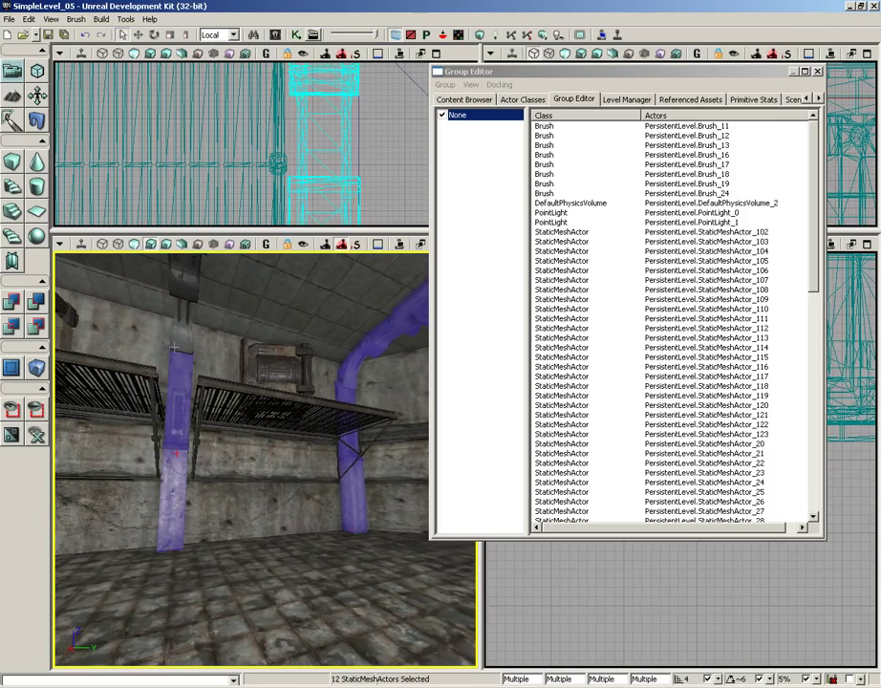
{"action": "left_click", "coordinate": [175, 330], "text": "ctrl"}
Step: Add the next corner column at the end of the shelf and its adjoining ceiling pieces to the selection
{"action": "right_click_drag", "start_coordinate": [209, 358], "coordinate": [144, 441]}
{"action": "left_click", "coordinate": [128, 497], "text": "ctrl"}
{"action": "left_click", "coordinate": [133, 375], "text": "ctrl"}
{"action": "left_click", "coordinate": [133, 362], "text": "ctrl"}
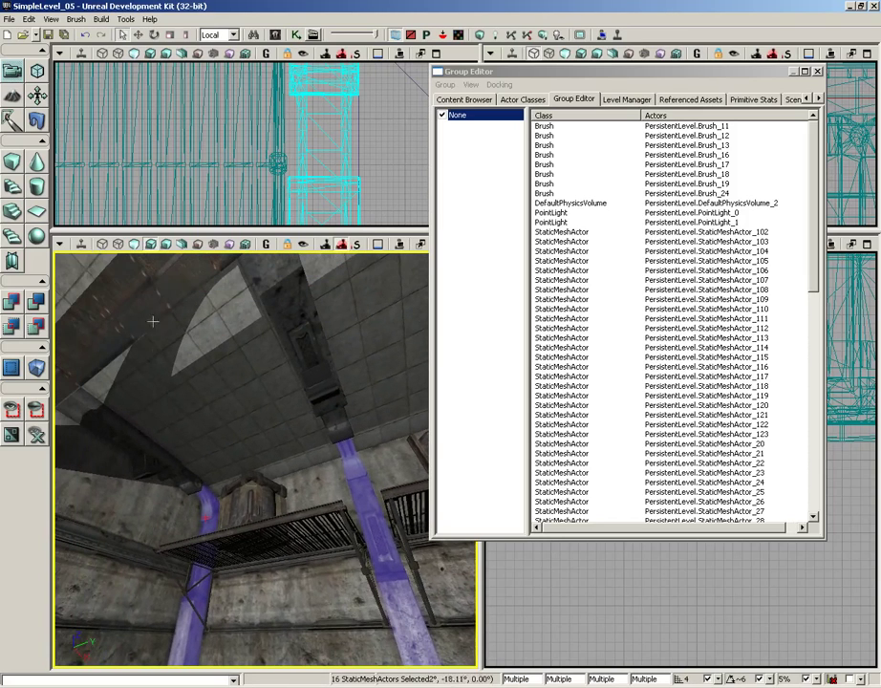
{"action": "left_click", "coordinate": [141, 467], "text": "ctrl"}
{"action": "left_click", "coordinate": [113, 437], "text": "ctrl"}
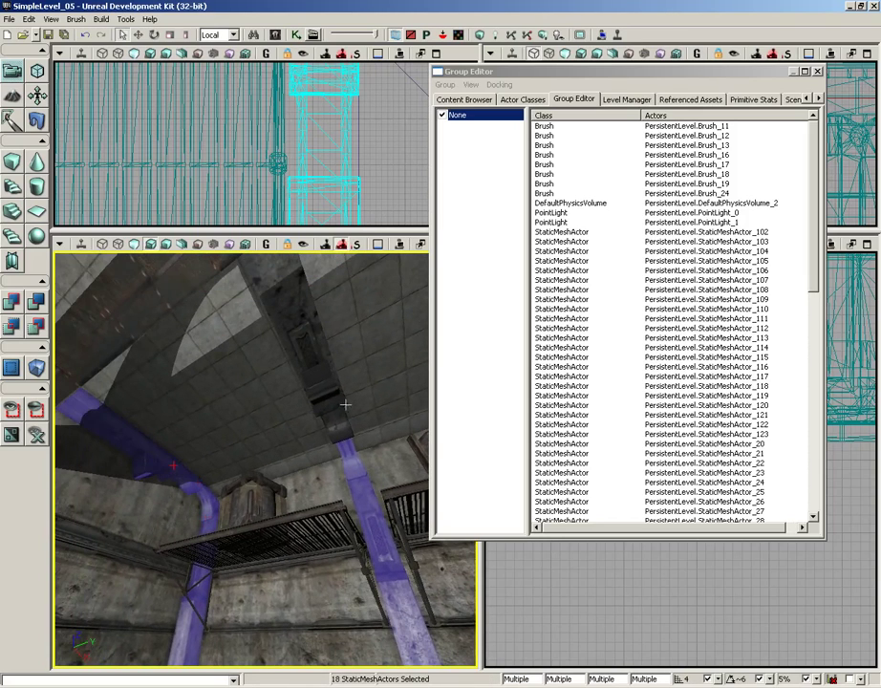
Step: Add the middle arch's ceiling pieces on both sides of the rusty central beam to the selection
{"action": "left_click", "coordinate": [335, 427], "text": "ctrl"}
{"action": "left_click", "coordinate": [305, 363], "text": "ctrl"}
{"action": "right_click_drag", "start_coordinate": [339, 473], "coordinate": [214, 410]}
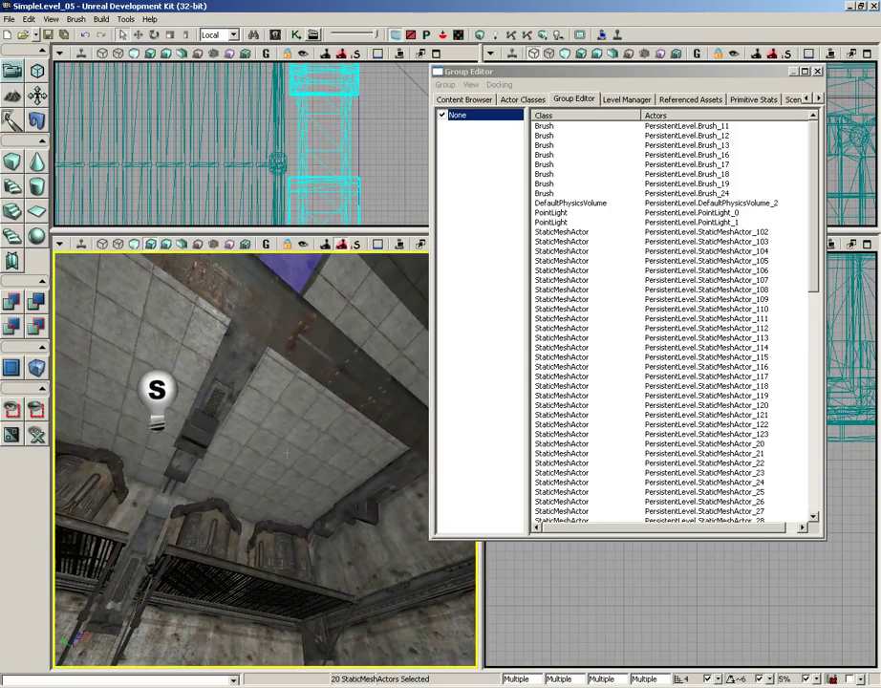
{"action": "left_click", "coordinate": [214, 409], "text": "ctrl"}
{"action": "left_click", "coordinate": [239, 354], "text": "ctrl"}
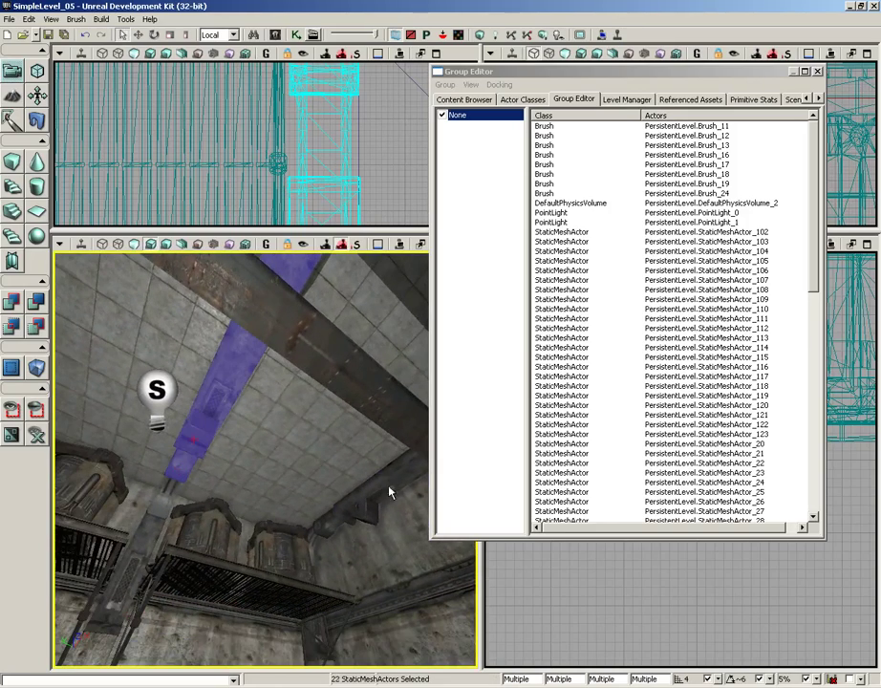
Step: Add the ceiling pieces and curved corner piece of the end arch on the opposite side to the selection
{"action": "left_click", "coordinate": [397, 473], "text": "ctrl"}
{"action": "left_click", "coordinate": [318, 532], "text": "ctrl"}
{"action": "left_click", "coordinate": [315, 543], "text": "ctrl"}
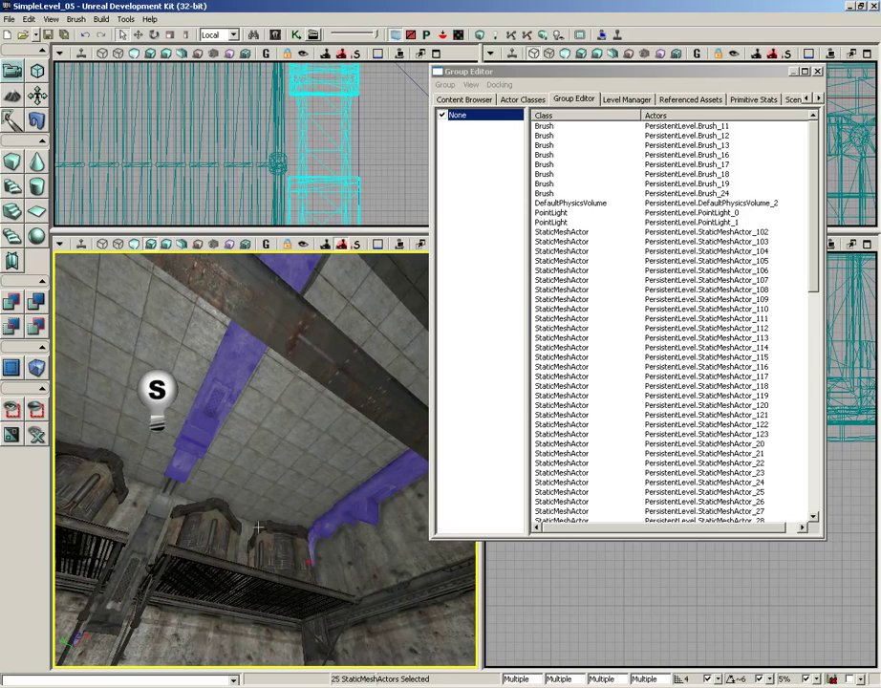
Step: Add the remaining upper and lower pieces of the two columns along the crate shelf's wall to the selection
{"action": "left_click", "coordinate": [168, 496], "text": "ctrl"}
{"action": "left_click", "coordinate": [140, 539], "text": "ctrl"}
{"action": "left_click", "coordinate": [228, 457], "text": "ctrl"}
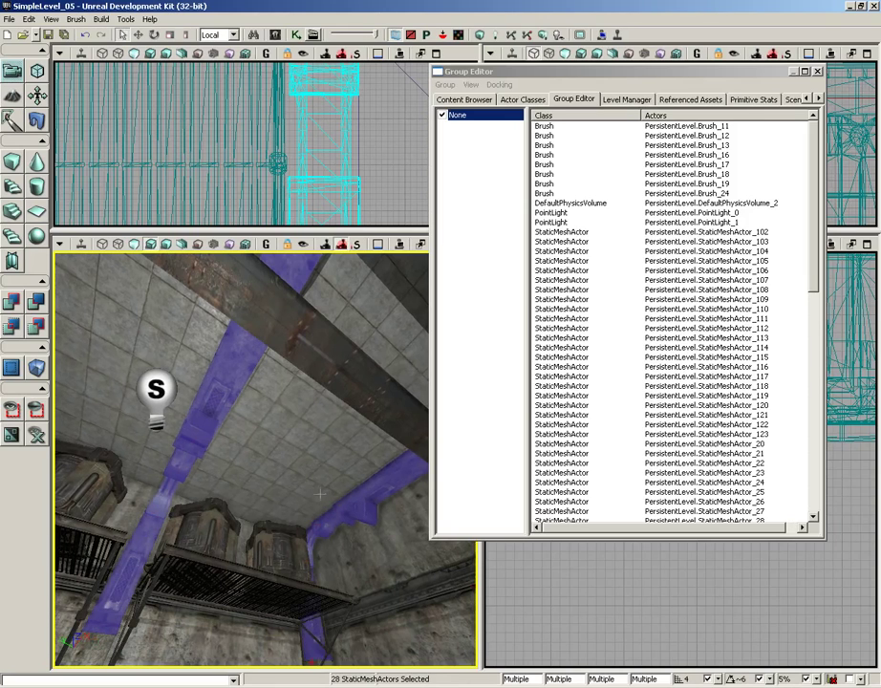
{"action": "right_click_drag", "start_coordinate": [228, 457], "coordinate": [227, 497]}
{"action": "left_click", "coordinate": [96, 382], "text": "ctrl"}
{"action": "left_click", "coordinate": [227, 381], "text": "ctrl"}
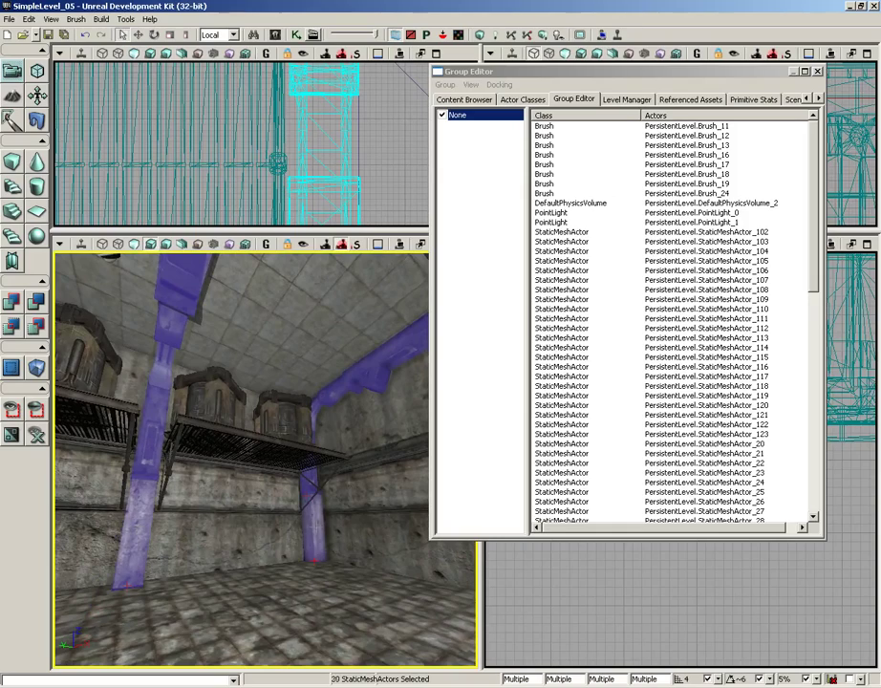
{"action": "right_click_drag", "start_coordinate": [227, 381], "coordinate": [43, 516]}
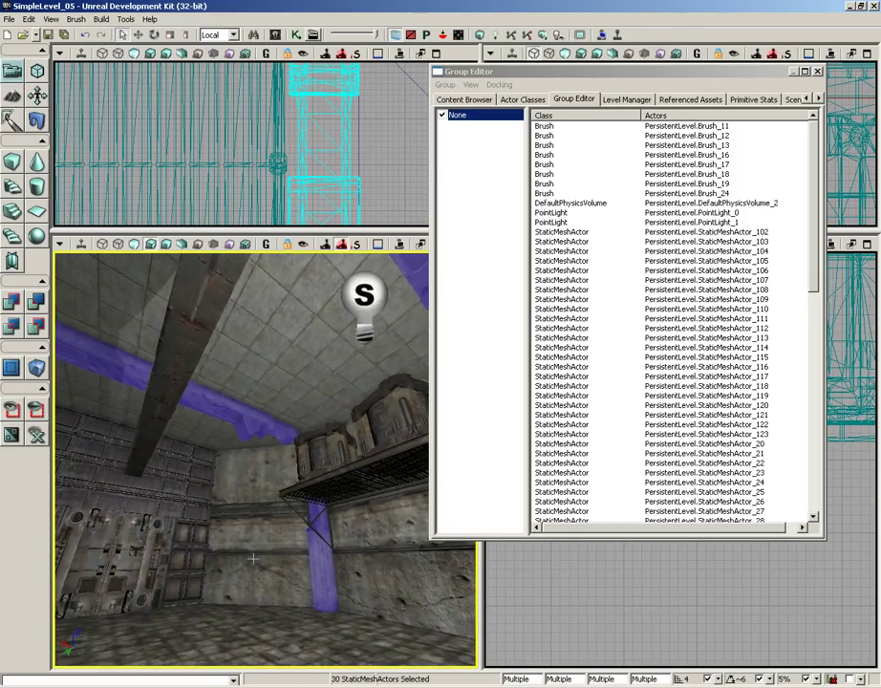
Step: Create a new group named Supports from the selected actors and list its members
{"action": "left_click", "coordinate": [446, 84]}
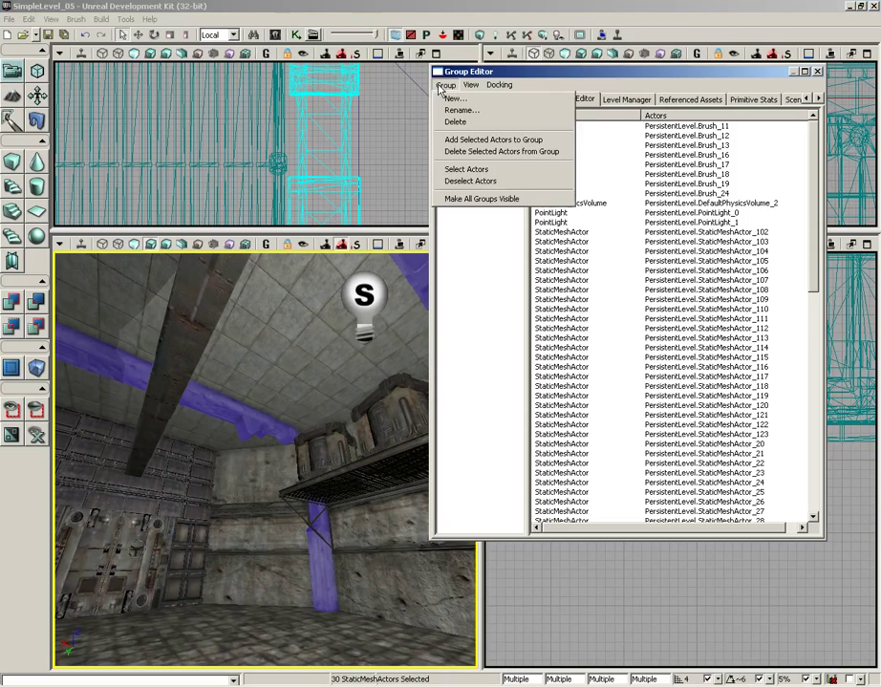
{"action": "left_click", "coordinate": [447, 100]}
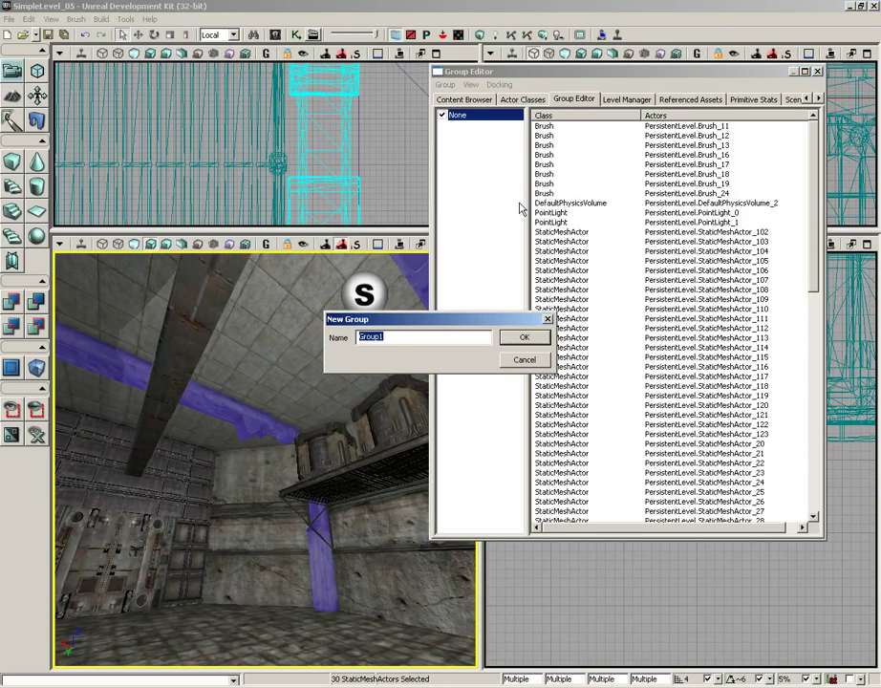
{"action": "type", "text": "Supports"}
{"action": "key", "text": "Return"}
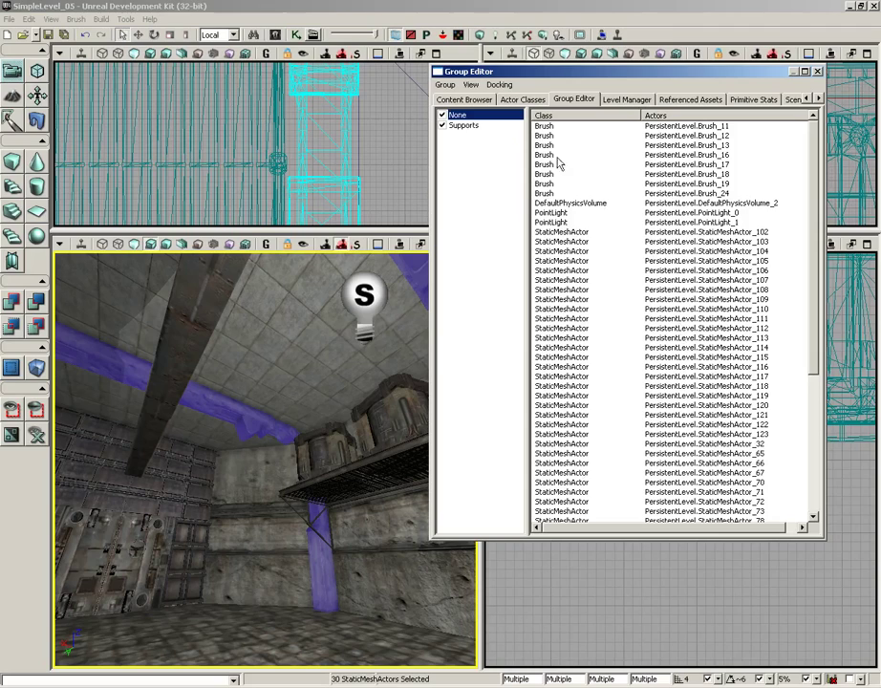
{"action": "left_click", "coordinate": [463, 127]}
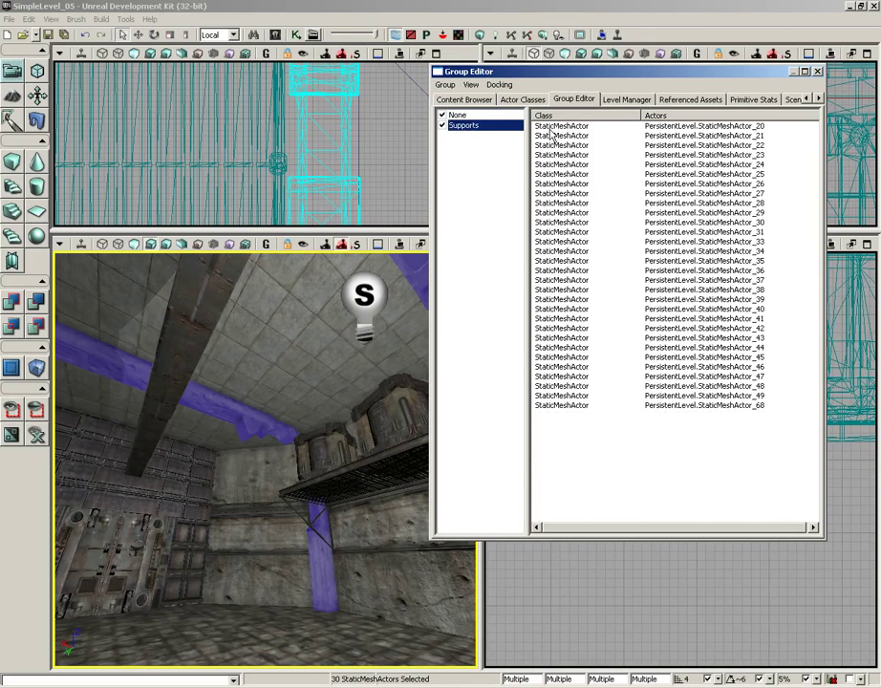
Step: Hide the Supports group to inspect the room, show it again, and move the Group Editor clear of the perspective view
{"action": "left_click", "coordinate": [442, 125]}
{"action": "right_click_drag", "start_coordinate": [248, 456], "coordinate": [249, 456]}
{"action": "right_click_drag", "start_coordinate": [467, 450], "coordinate": [310, 436]}
{"action": "left_click", "coordinate": [442, 127]}
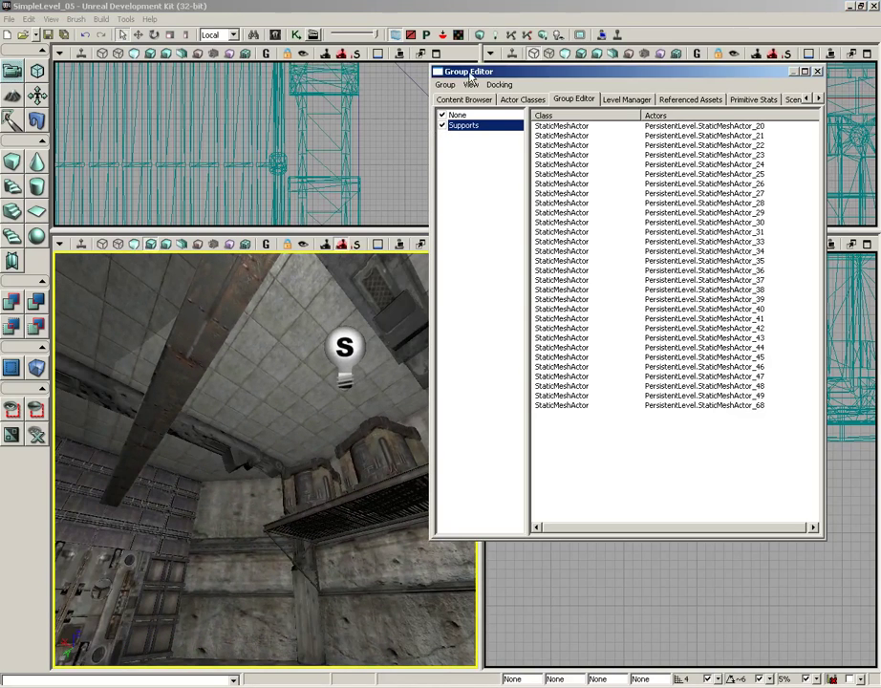
{"action": "left_click_drag", "start_coordinate": [469, 72], "coordinate": [542, 90]}
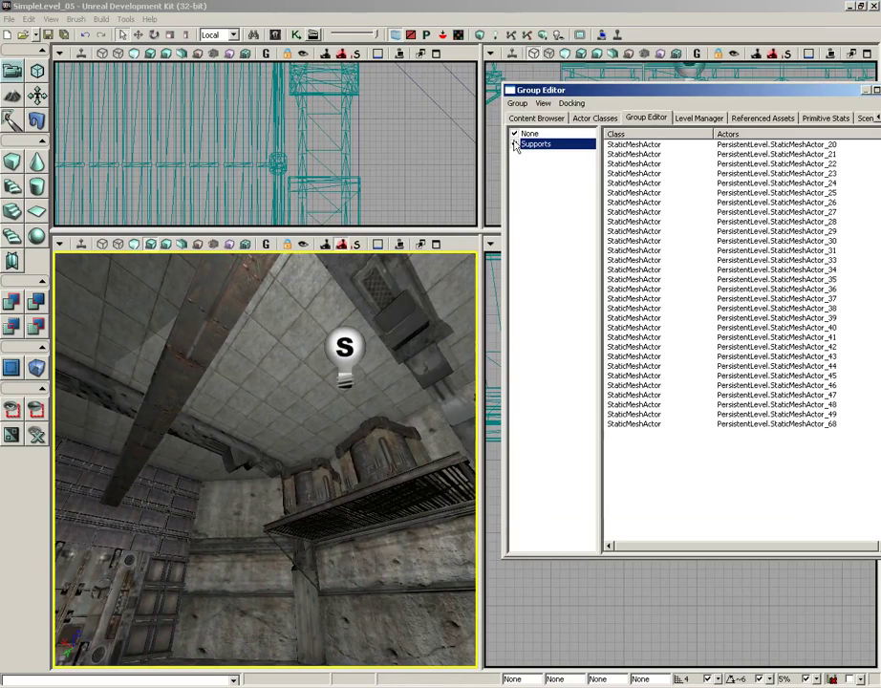
Step: Hide the Supports group in the perspective viewport only, and make it visible there again
{"action": "left_click", "coordinate": [60, 244]}
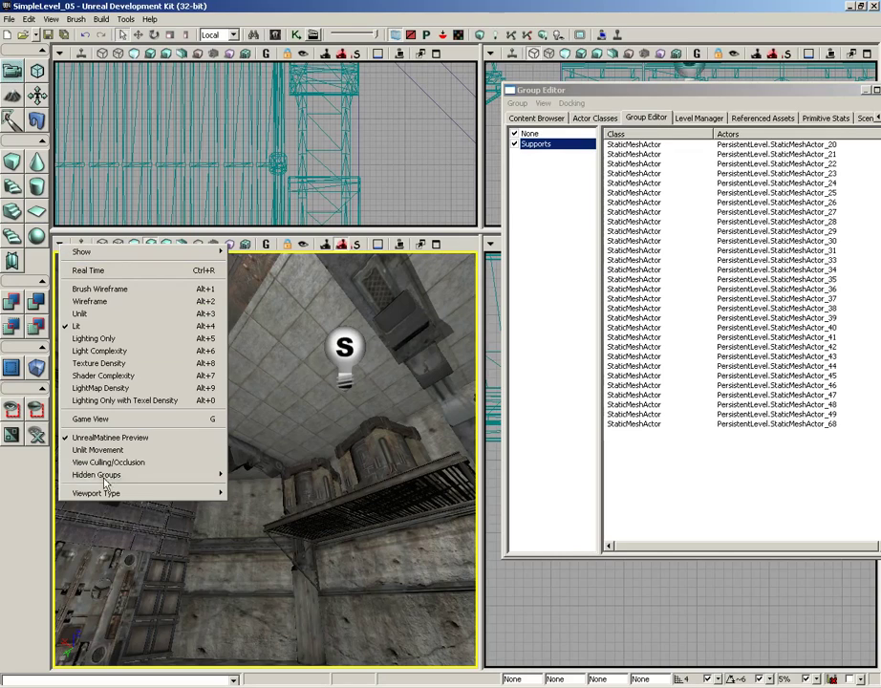
{"action": "mouse_move", "coordinate": [105, 484]}
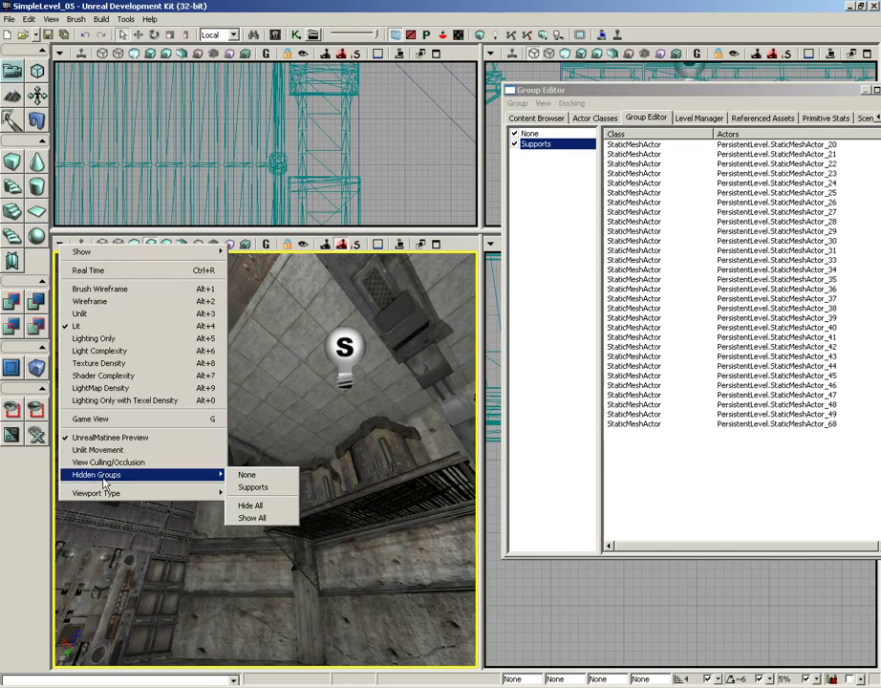
{"action": "left_click", "coordinate": [250, 487]}
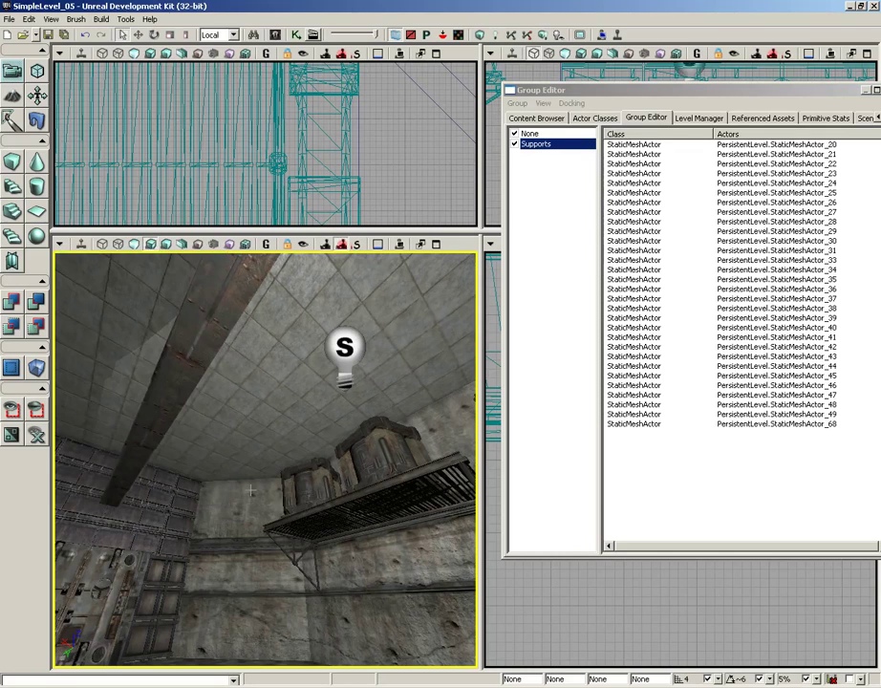
{"action": "left_click", "coordinate": [59, 243]}
{"action": "mouse_move", "coordinate": [182, 481]}
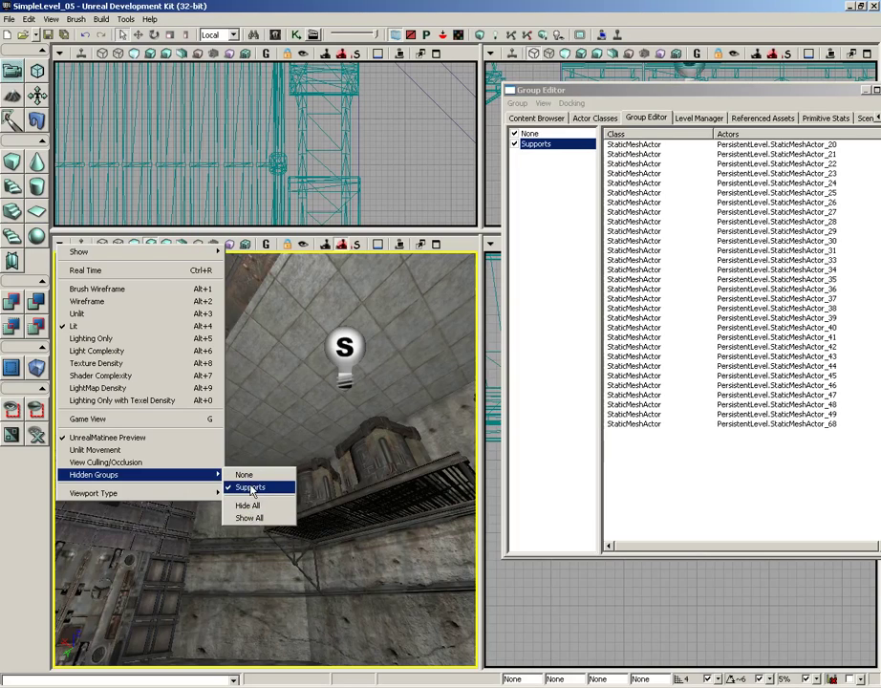
{"action": "left_click", "coordinate": [251, 489]}
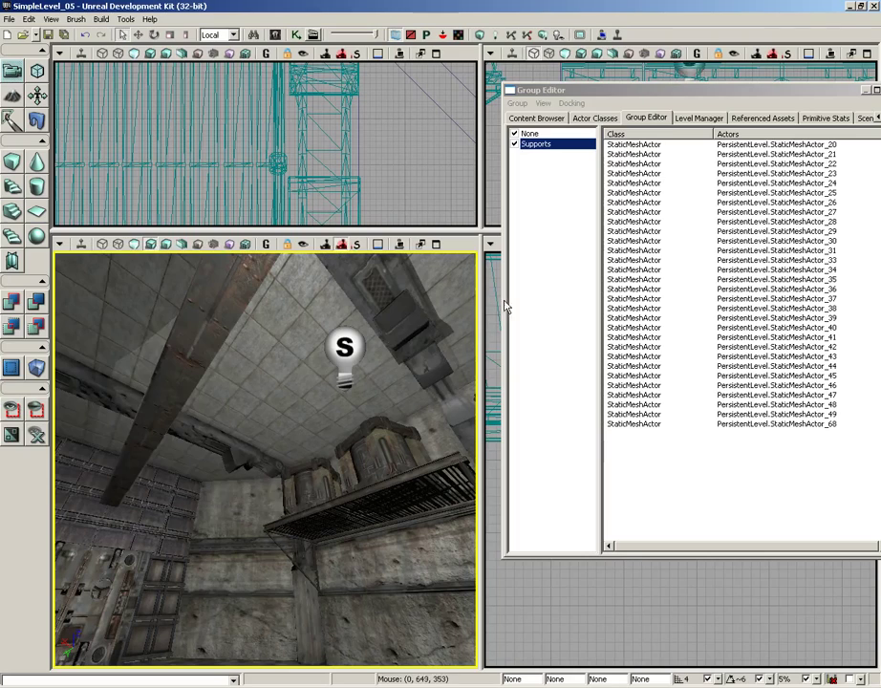
Step: Hide the Supports group in all views, try the perspective viewport's own group visibility options against it, and show the group everywhere again
{"action": "left_click", "coordinate": [515, 144]}
{"action": "left_click", "coordinate": [60, 245]}
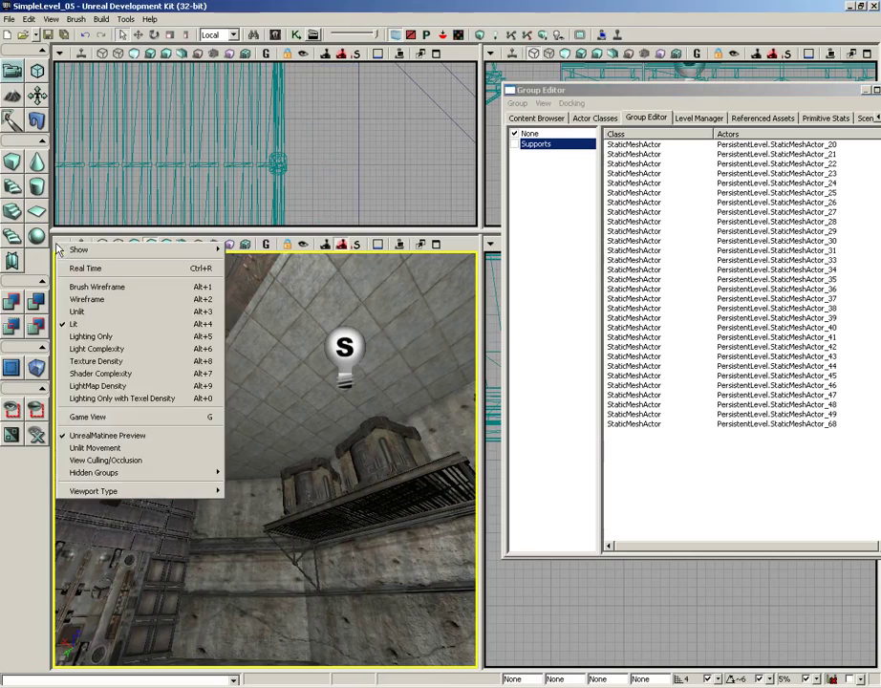
{"action": "mouse_move", "coordinate": [216, 476]}
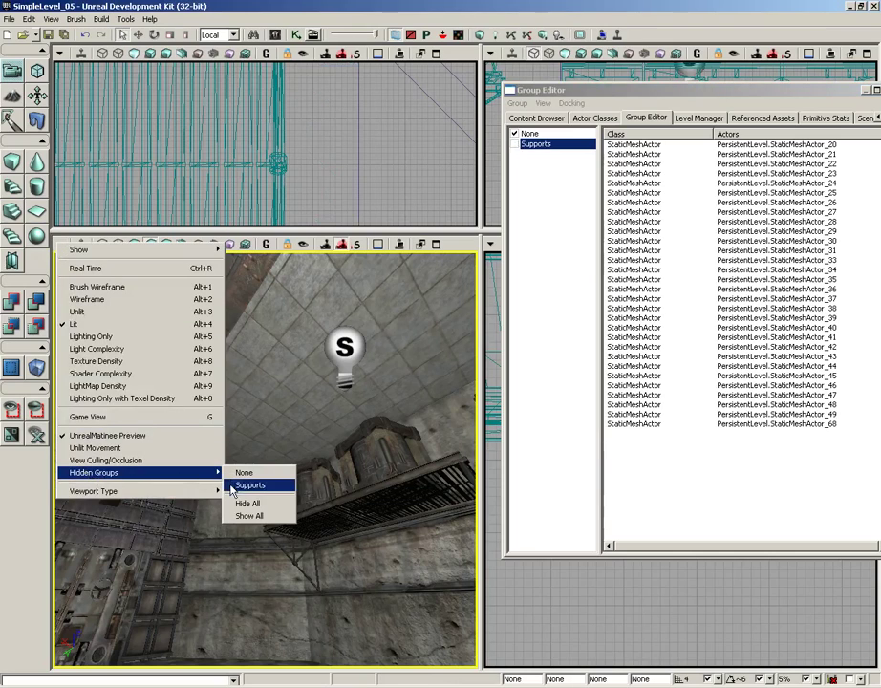
{"action": "left_click", "coordinate": [244, 484]}
{"action": "left_click", "coordinate": [62, 245]}
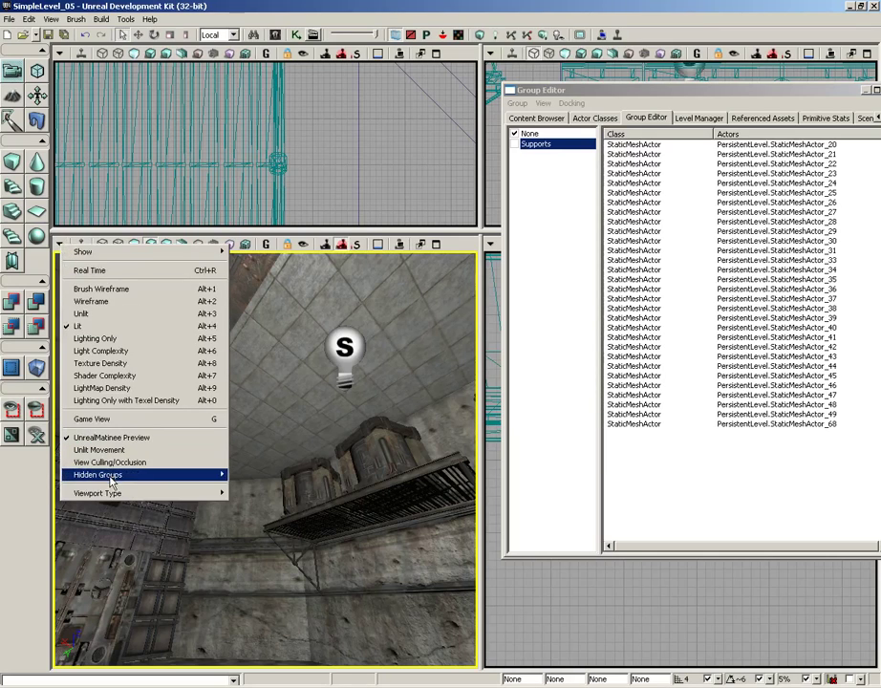
{"action": "mouse_move", "coordinate": [173, 477]}
{"action": "left_click", "coordinate": [253, 519]}
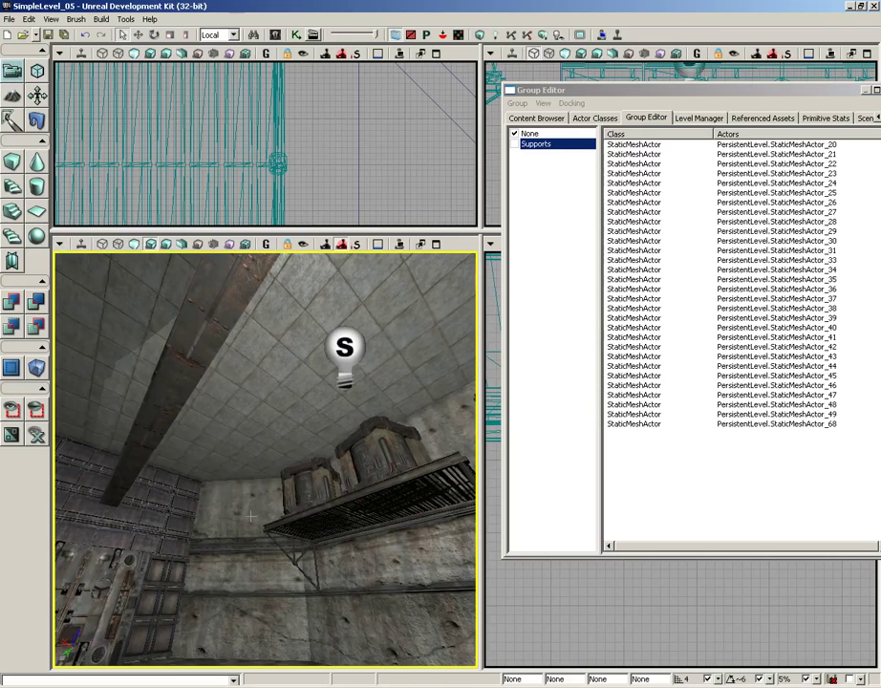
{"action": "left_click", "coordinate": [515, 143]}
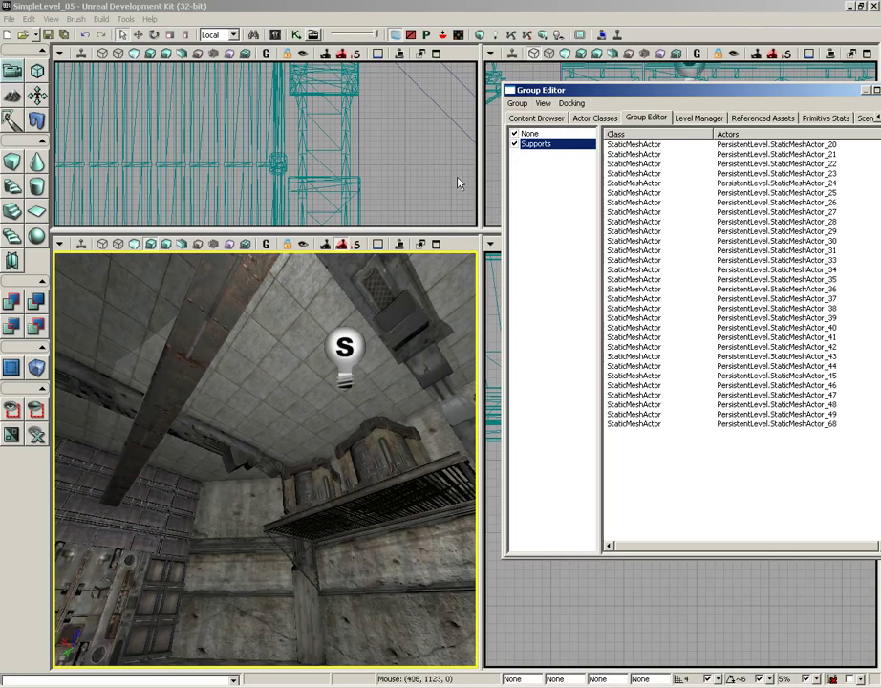
Step: Select all the beam segments running along the middle of the ceiling together with the curved pieces attached to them
{"action": "right_click_drag", "start_coordinate": [216, 417], "coordinate": [216, 417]}
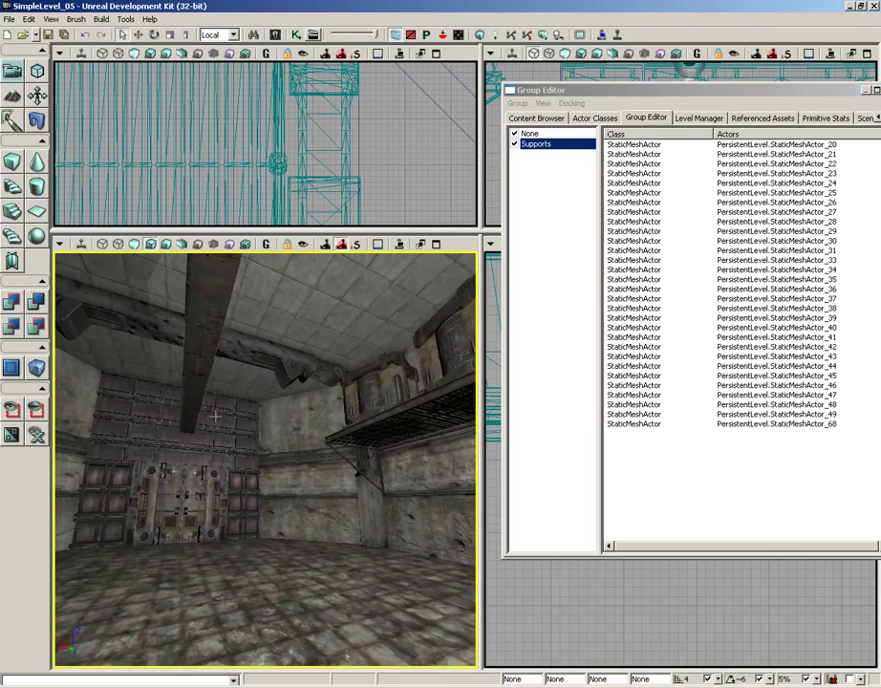
{"action": "left_click_drag", "start_coordinate": [215, 417], "coordinate": [215, 295]}
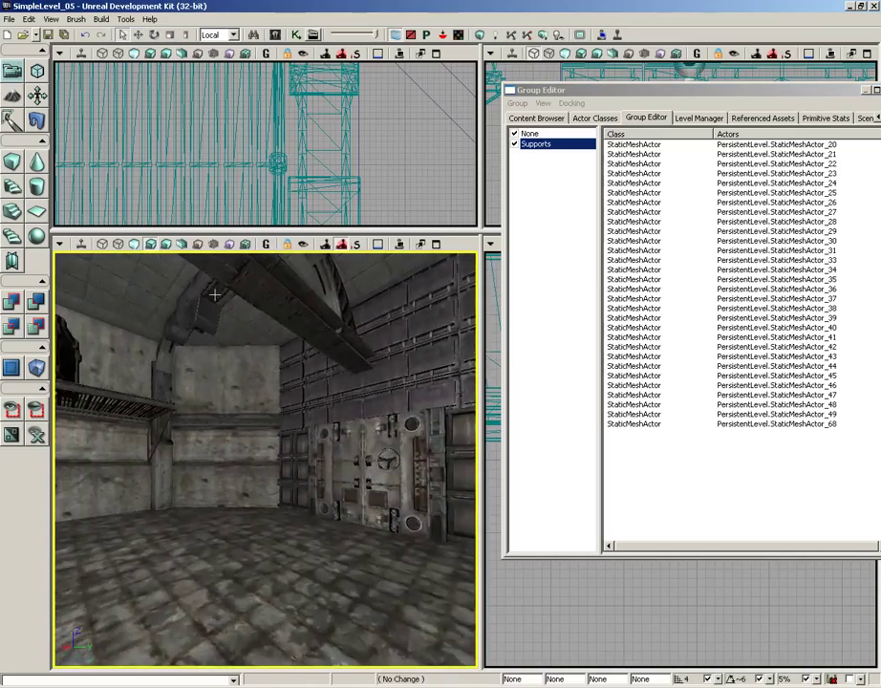
{"action": "right_click_drag", "start_coordinate": [215, 296], "coordinate": [215, 296]}
{"action": "left_click", "coordinate": [253, 387]}
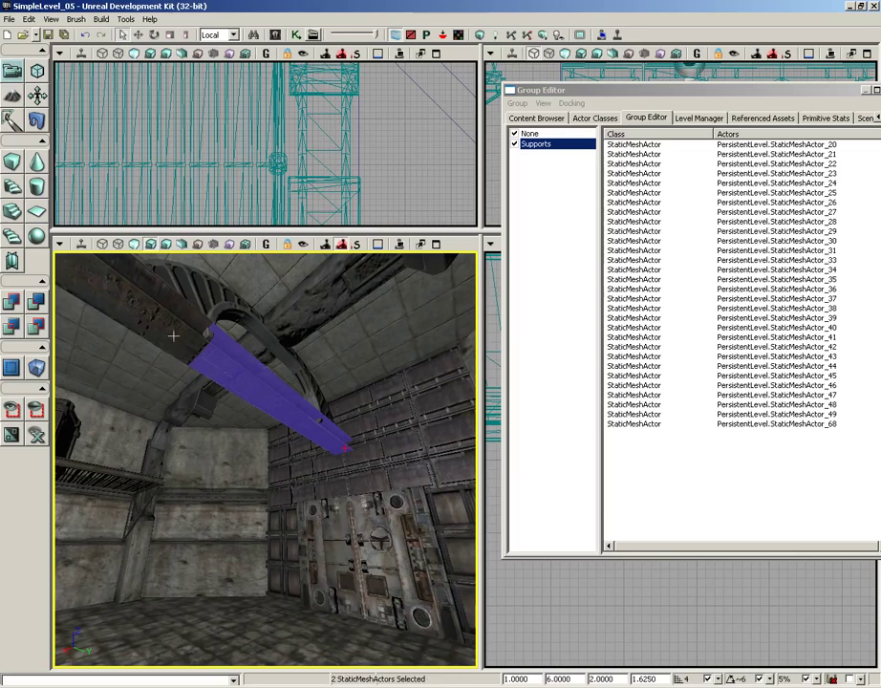
{"action": "right_click_drag", "start_coordinate": [173, 336], "coordinate": [173, 336]}
{"action": "left_click", "coordinate": [221, 277], "text": "ctrl"}
{"action": "right_click_drag", "start_coordinate": [112, 447], "coordinate": [111, 446]}
{"action": "left_click", "coordinate": [281, 320], "text": "ctrl"}
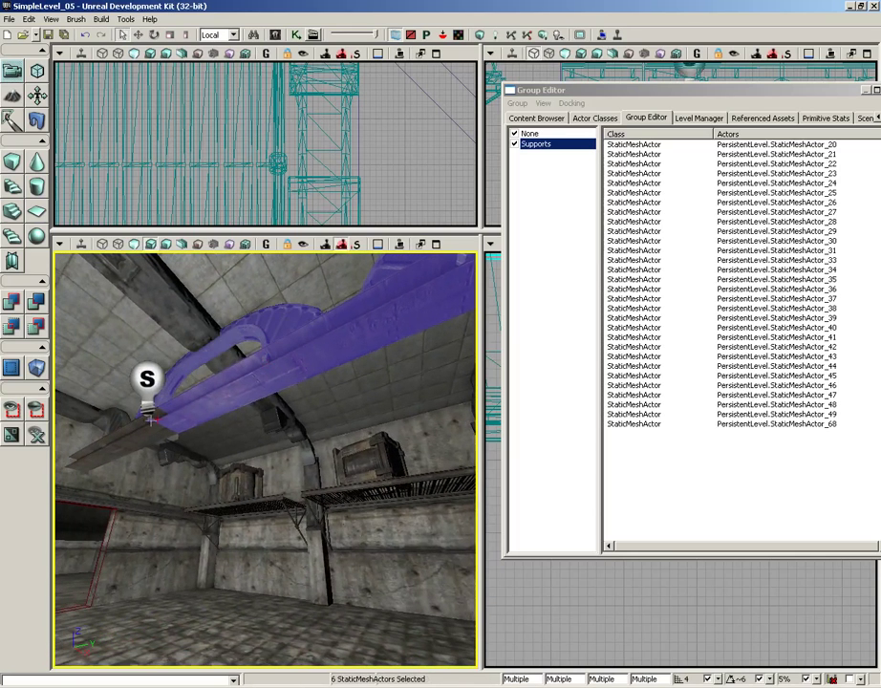
{"action": "left_click", "coordinate": [111, 421], "text": "ctrl"}
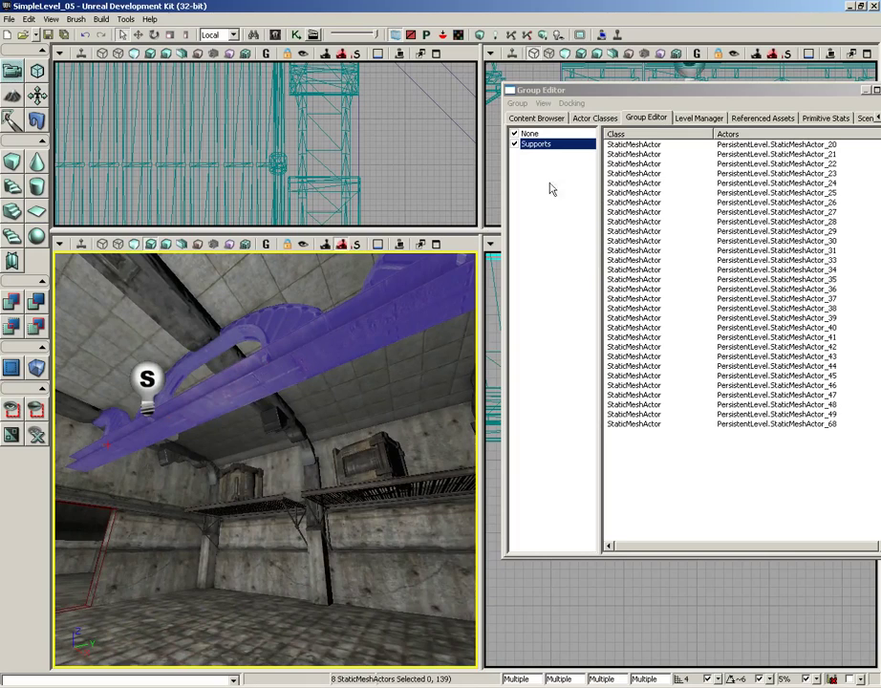
Step: Add the selected ceiling beam actors to the Supports group and hide that group in all views
{"action": "left_click", "coordinate": [518, 103]}
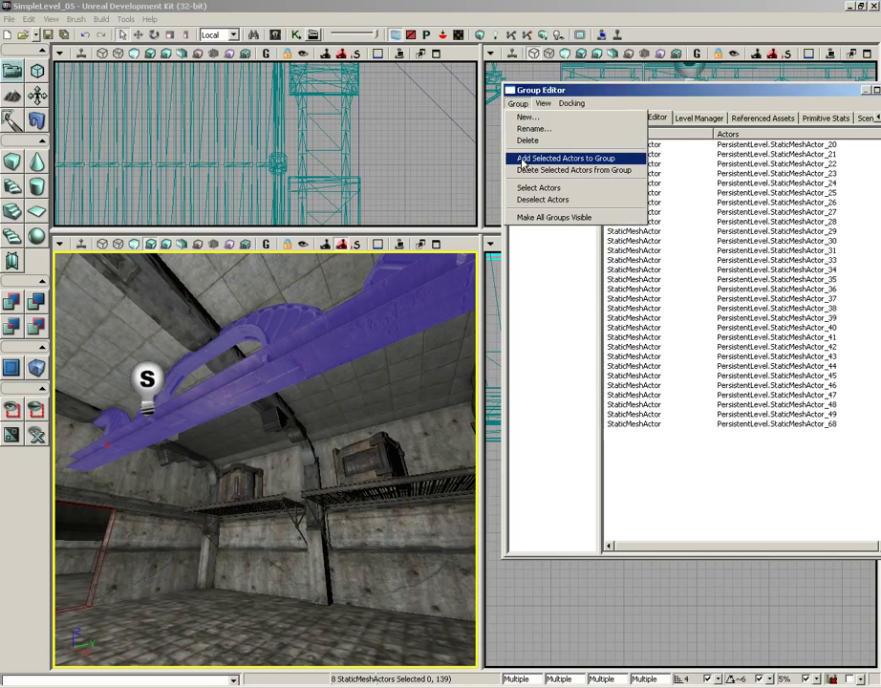
{"action": "left_click", "coordinate": [536, 145]}
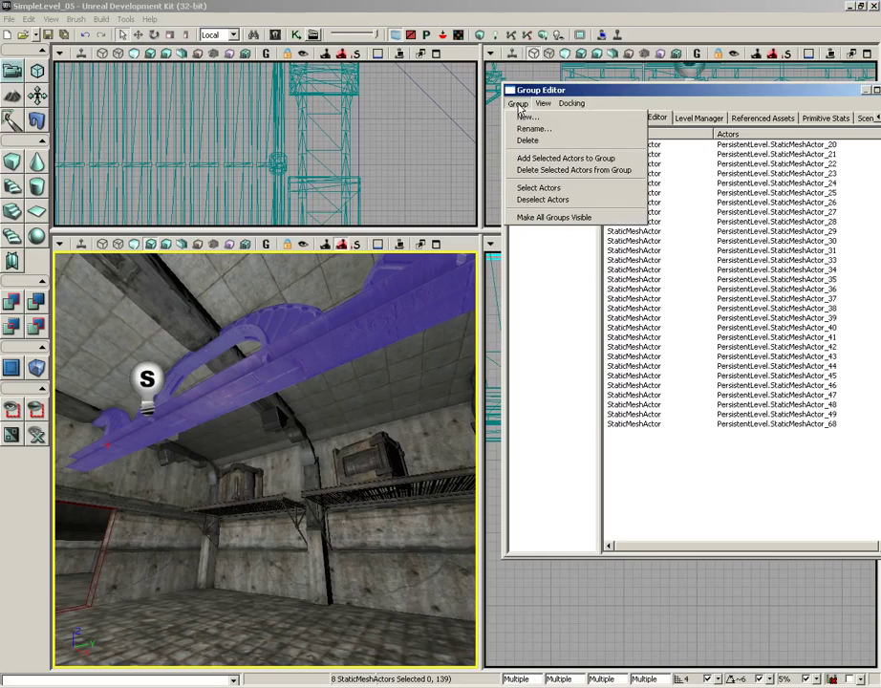
{"action": "left_click", "coordinate": [554, 159]}
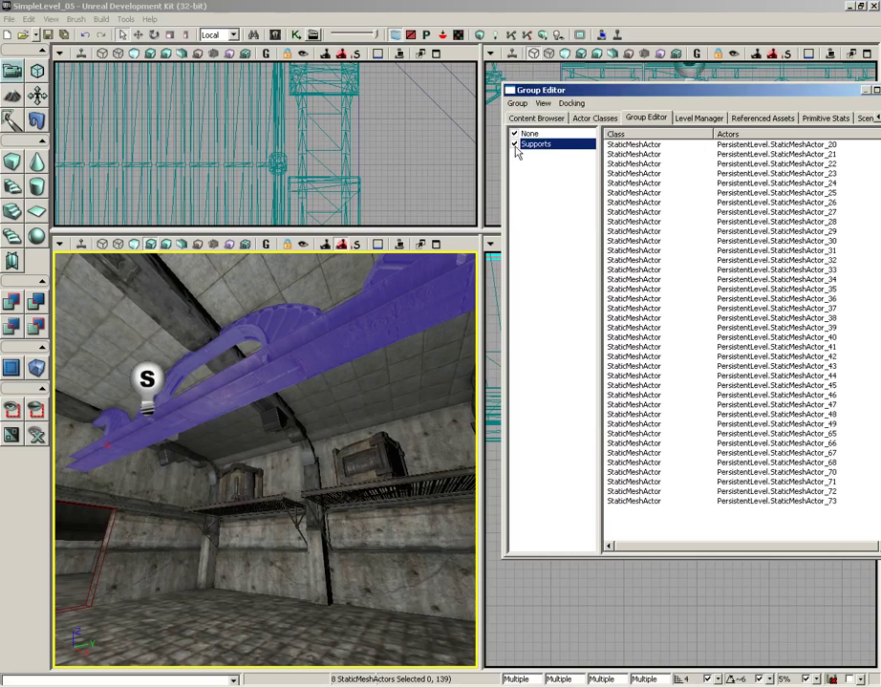
{"action": "left_click", "coordinate": [515, 145]}
Step: Select the vault door's meshes and the lowest wall panel on one side of the door
{"action": "left_click_drag", "start_coordinate": [342, 373], "coordinate": [435, 360]}
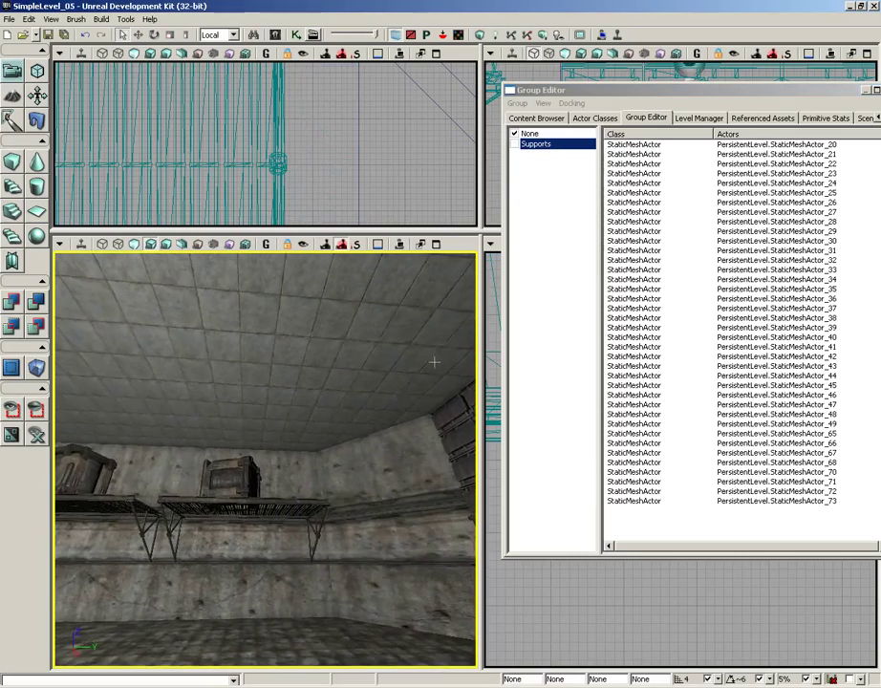
{"action": "left_click_drag", "start_coordinate": [315, 435], "coordinate": [354, 462]}
{"action": "right_click_drag", "start_coordinate": [353, 462], "coordinate": [303, 417]}
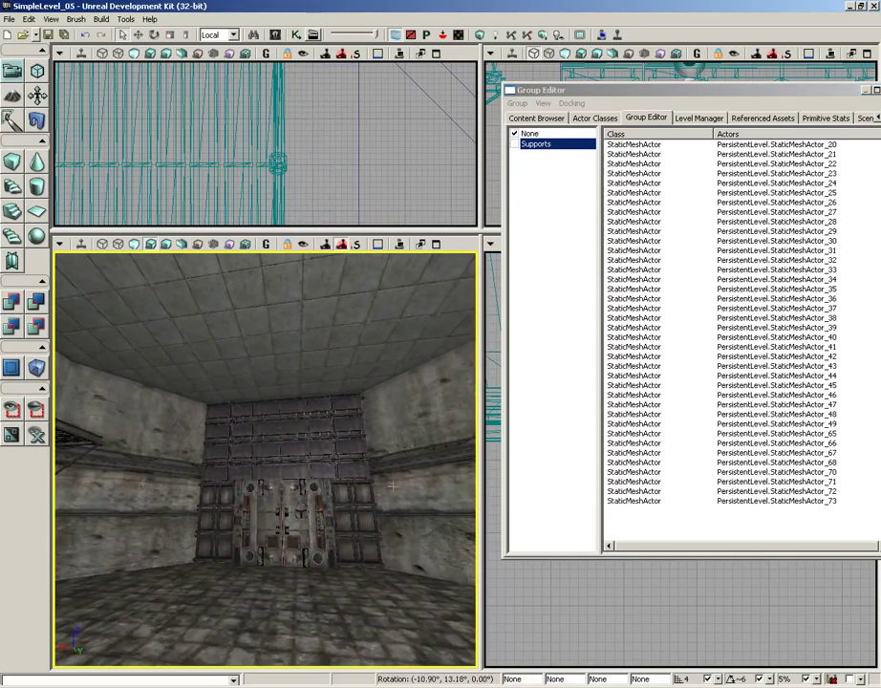
{"action": "left_click_drag", "start_coordinate": [303, 416], "coordinate": [317, 400]}
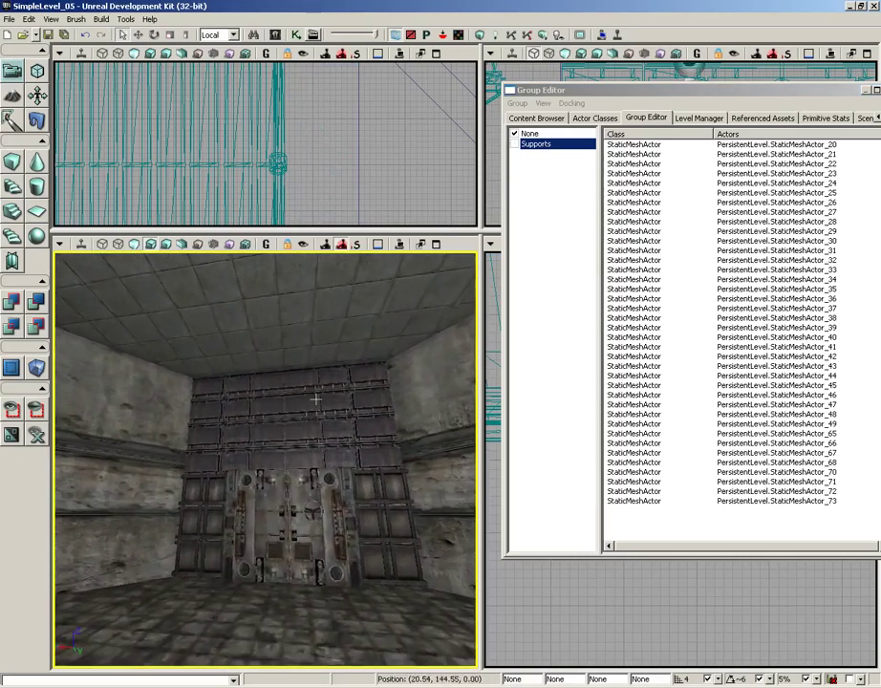
{"action": "left_click", "coordinate": [196, 555]}
{"action": "left_click", "coordinate": [242, 564], "text": "ctrl"}
{"action": "left_click", "coordinate": [309, 563], "text": "ctrl"}
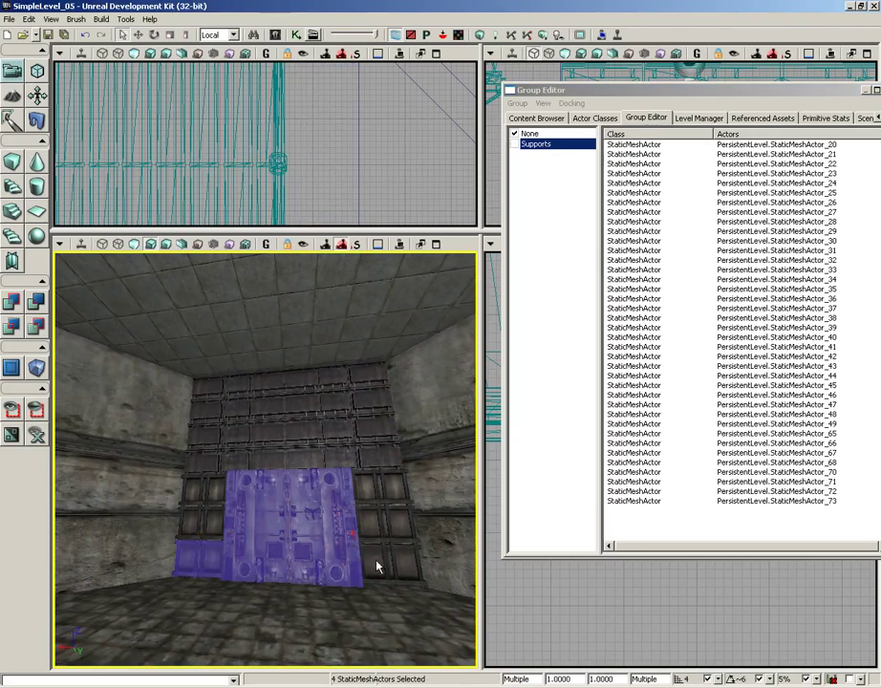
Step: Add the remaining square panels stacked on both sides of the vault door to the selection
{"action": "left_click", "coordinate": [378, 569], "text": "ctrl"}
{"action": "left_click", "coordinate": [372, 526], "text": "ctrl"}
{"action": "left_click", "coordinate": [370, 502], "text": "ctrl"}
{"action": "left_click", "coordinate": [356, 492], "text": "ctrl"}
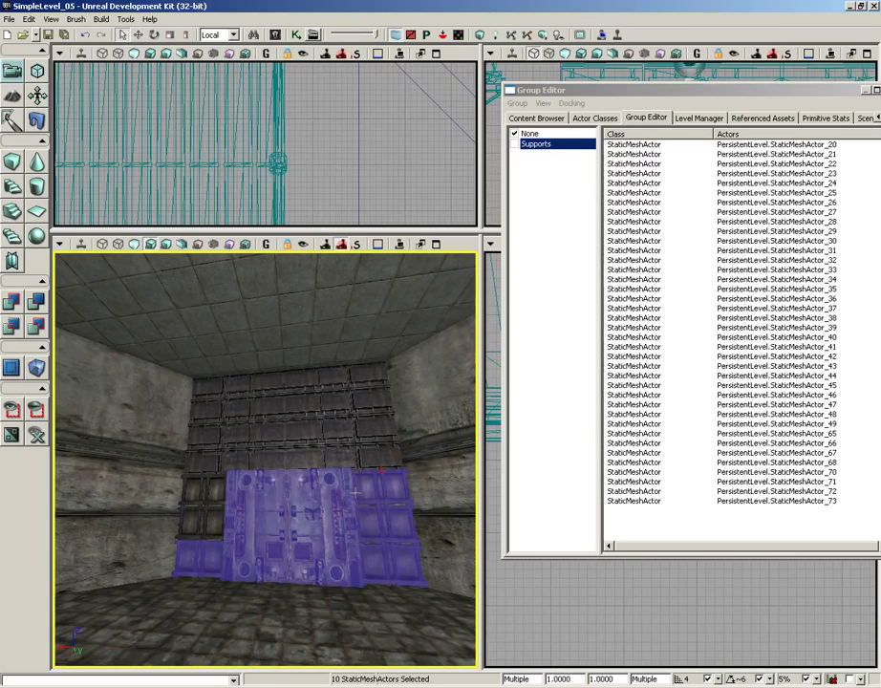
{"action": "left_click", "coordinate": [195, 524], "text": "ctrl"}
{"action": "left_click", "coordinate": [196, 502], "text": "ctrl"}
{"action": "left_click", "coordinate": [195, 482], "text": "ctrl"}
{"action": "left_click", "coordinate": [193, 465], "text": "ctrl"}
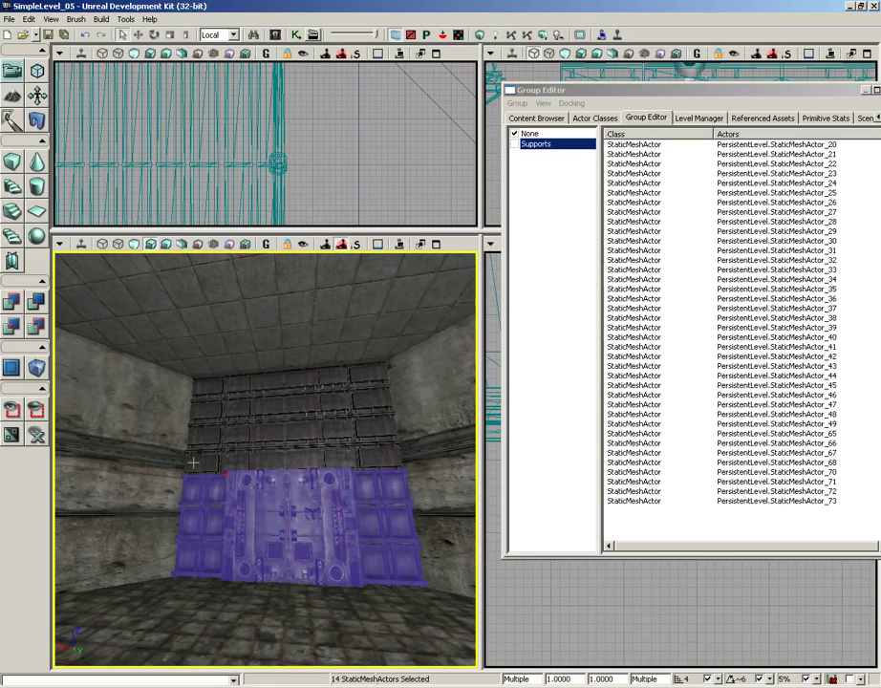
Step: Add all the horizontal wall panels above the vault door to the selection
{"action": "left_click", "coordinate": [242, 461], "text": "ctrl"}
{"action": "left_click", "coordinate": [241, 438], "text": "ctrl"}
{"action": "left_click", "coordinate": [243, 412], "text": "ctrl"}
{"action": "left_click", "coordinate": [253, 386], "text": "ctrl"}
{"action": "left_click", "coordinate": [298, 385], "text": "ctrl"}
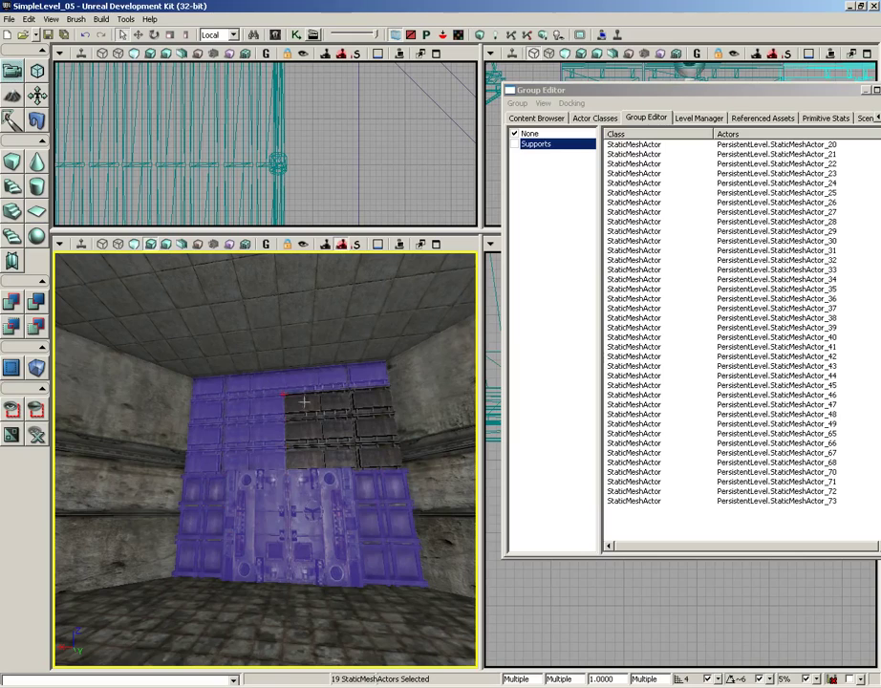
{"action": "left_click", "coordinate": [305, 403], "text": "ctrl"}
{"action": "left_click", "coordinate": [321, 431], "text": "ctrl"}
{"action": "left_click", "coordinate": [330, 454], "text": "ctrl"}
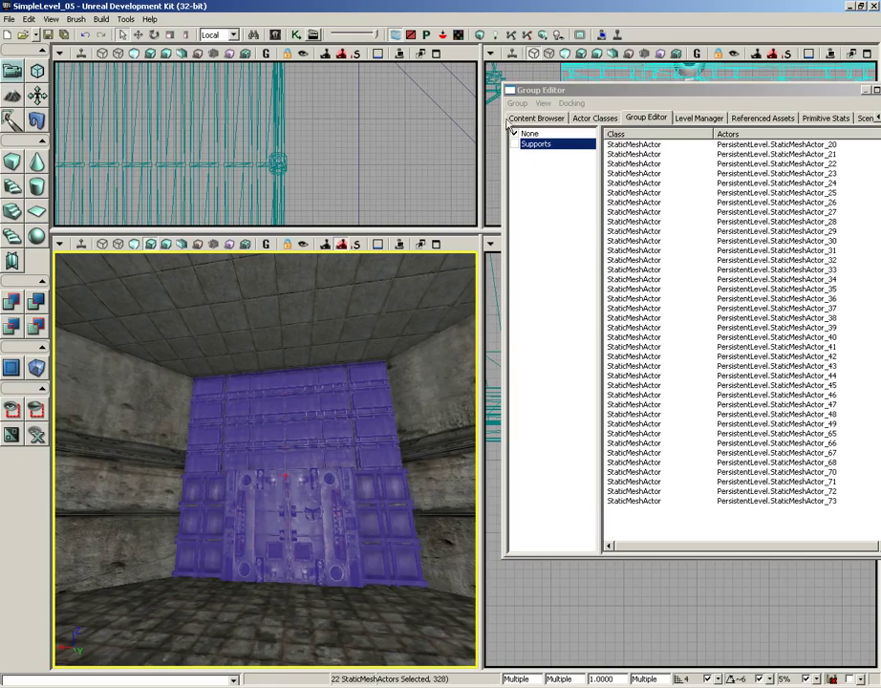
Step: Create a new group named DoorWallPaneling from the selected actors and hide it in all views
{"action": "left_click", "coordinate": [517, 103]}
{"action": "left_click", "coordinate": [526, 116]}
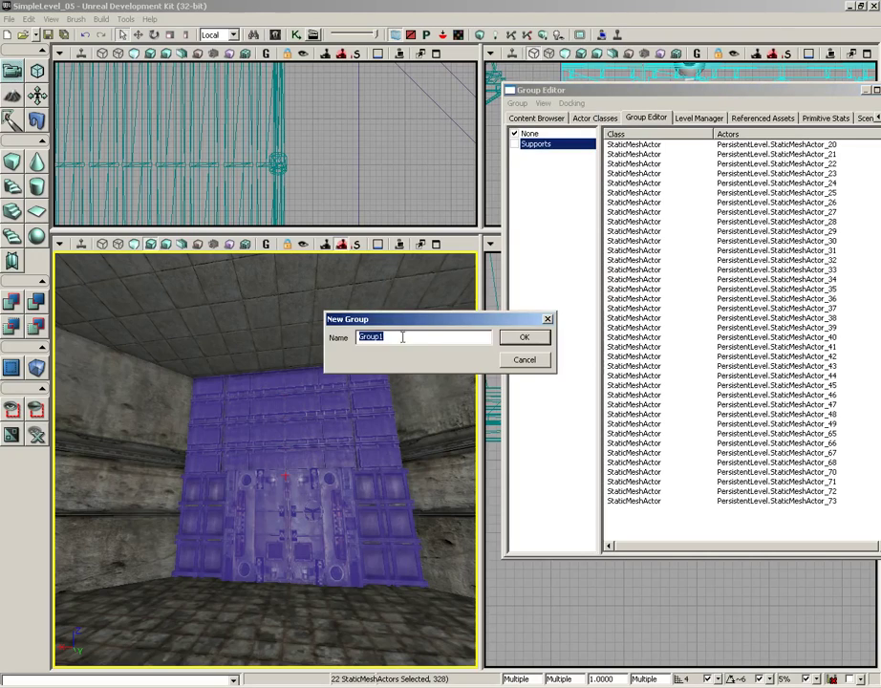
{"action": "type", "text": "WallPaneling"}
{"action": "key", "text": "Return"}
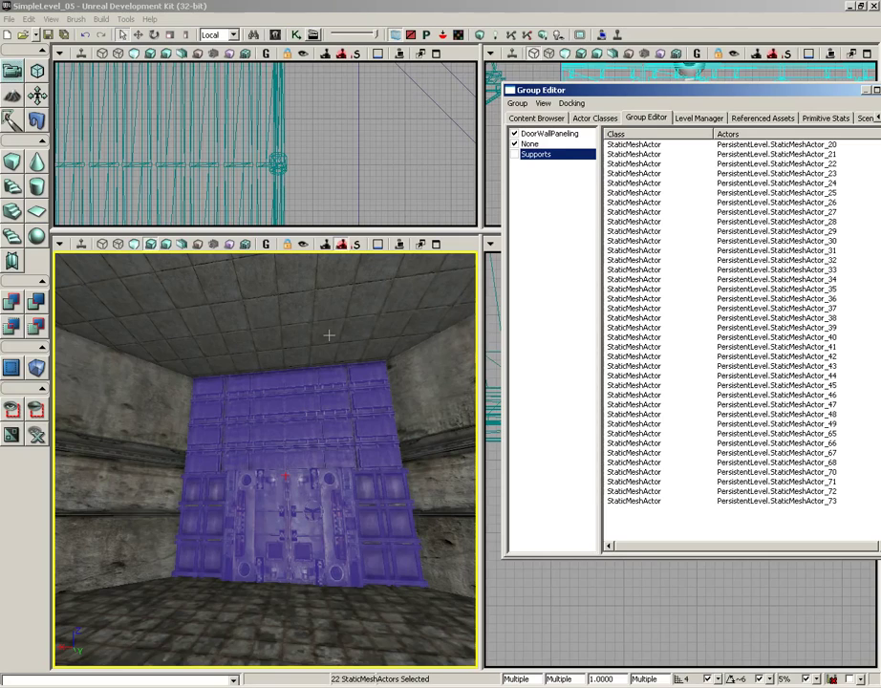
{"action": "left_click", "coordinate": [514, 133]}
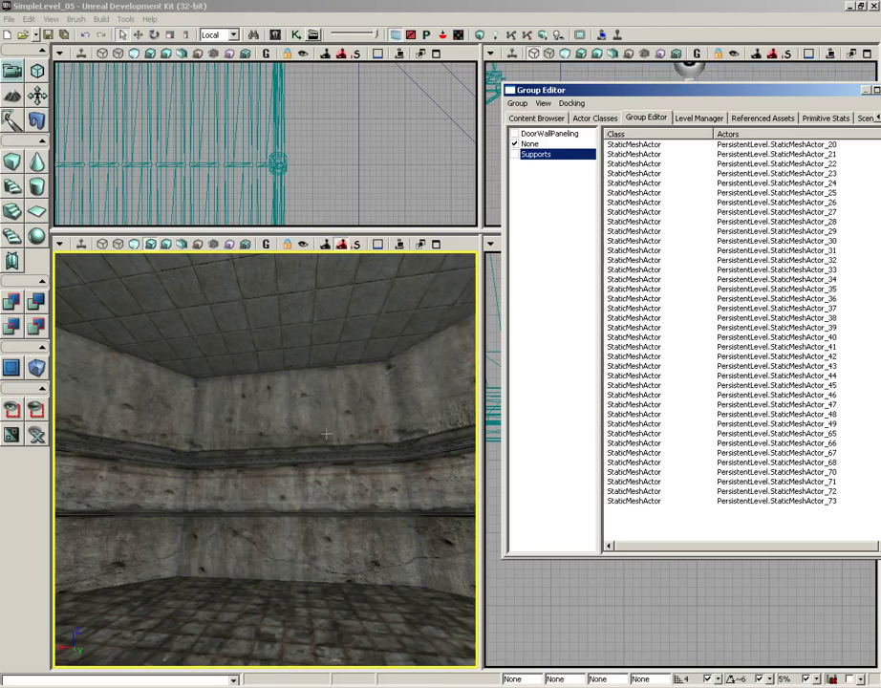
Step: Switch the perspective viewport to Lighting Only display for the crate shelf area
{"action": "right_click_drag", "start_coordinate": [326, 435], "coordinate": [117, 361]}
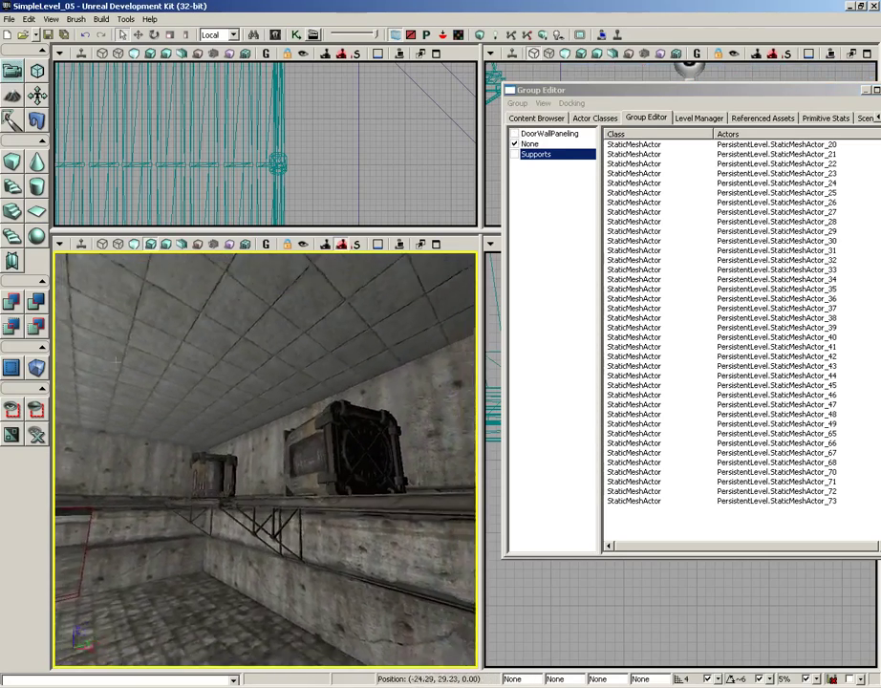
{"action": "left_click_drag", "start_coordinate": [117, 361], "coordinate": [58, 394]}
{"action": "mouse_move", "coordinate": [57, 394]}
{"action": "right_mouse_down"}
{"action": "mouse_move", "coordinate": [64, 417]}
{"action": "mouse_move", "coordinate": [60, 407]}
{"action": "right_mouse_up"}
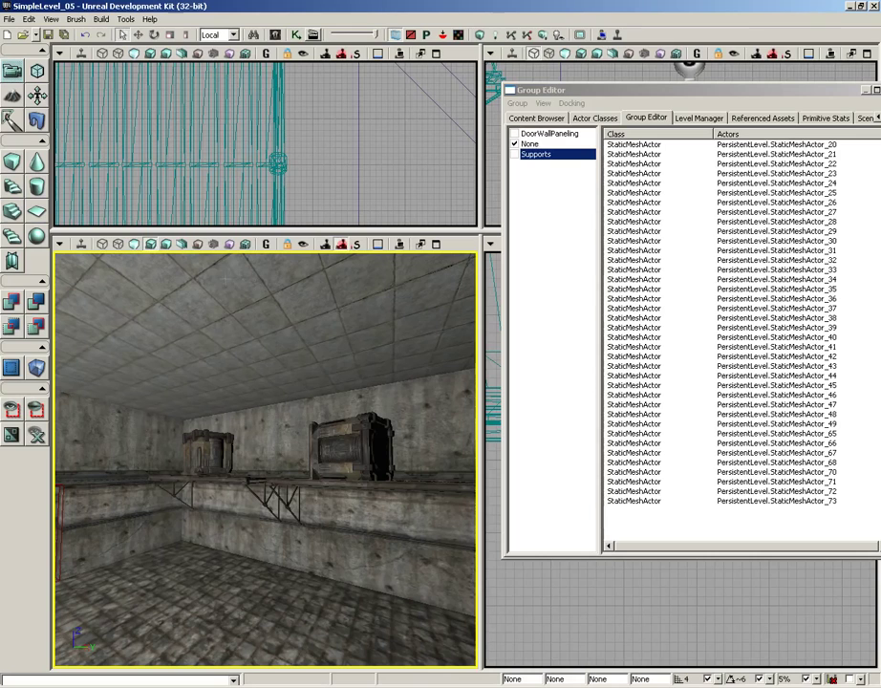
{"action": "left_click", "coordinate": [166, 244]}
Step: Select the end bracket, the shelf pieces and the two crates on the first shelf section along the wall
{"action": "right_click_drag", "start_coordinate": [169, 282], "coordinate": [220, 287]}
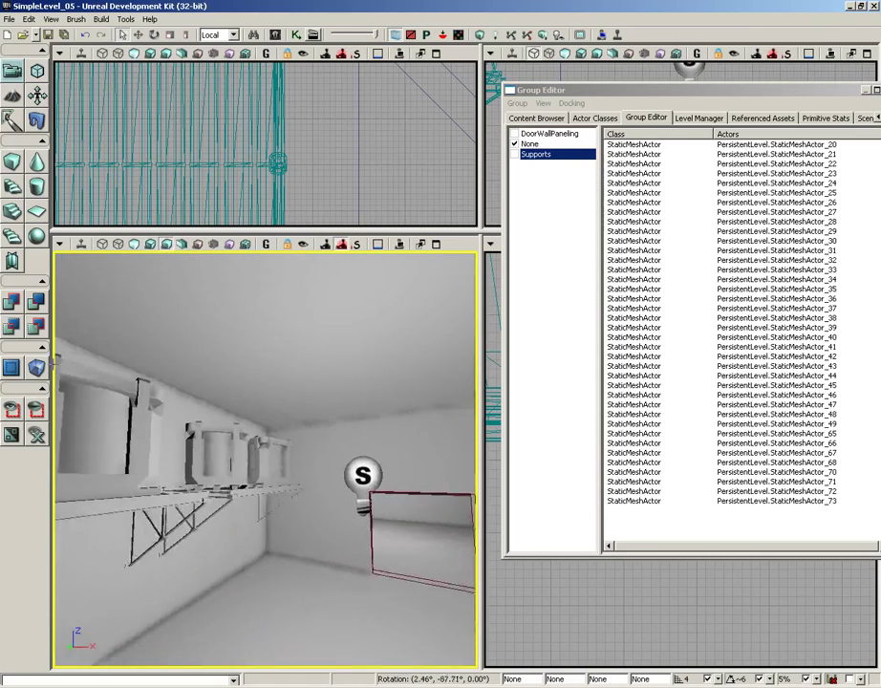
{"action": "right_click_drag", "start_coordinate": [56, 362], "coordinate": [44, 353]}
{"action": "left_click_drag", "start_coordinate": [143, 383], "coordinate": [134, 440]}
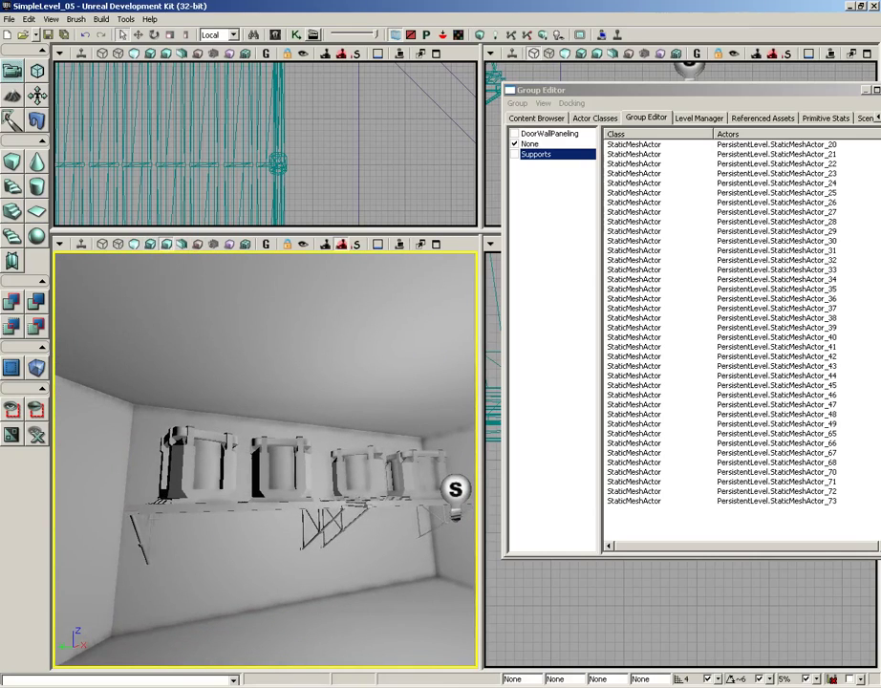
{"action": "left_click", "coordinate": [142, 540]}
{"action": "left_click", "coordinate": [219, 508], "text": "ctrl"}
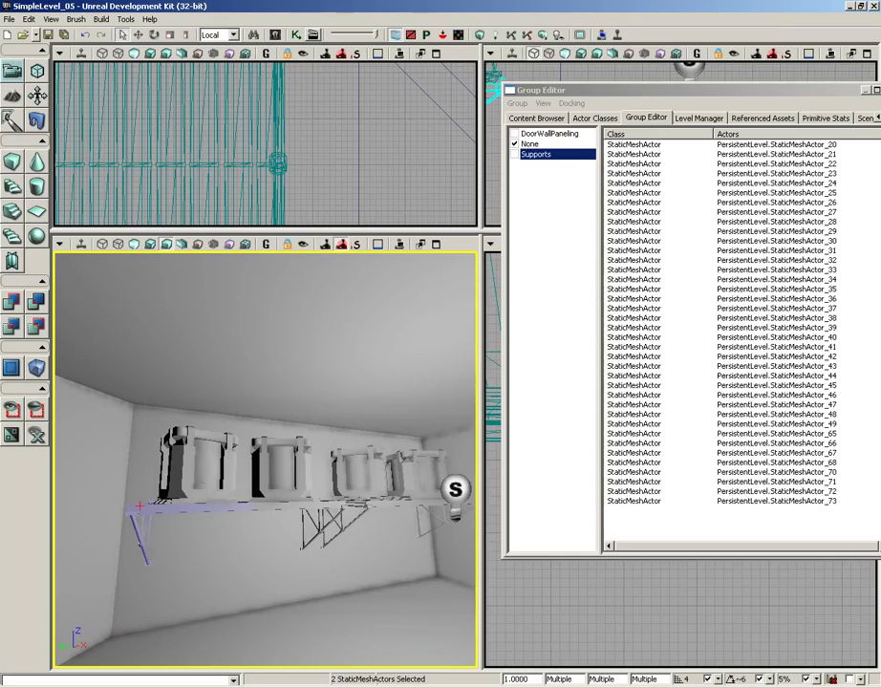
{"action": "left_click", "coordinate": [212, 470], "text": "ctrl"}
{"action": "left_click", "coordinate": [282, 470], "text": "ctrl"}
{"action": "left_click", "coordinate": [283, 508], "text": "ctrl"}
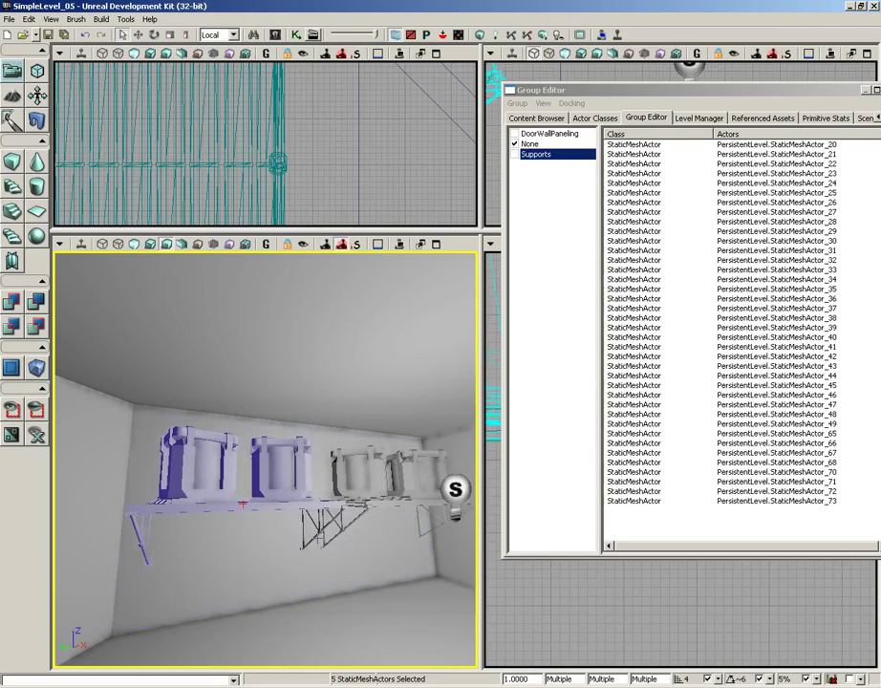
Step: Switch the perspective viewport to Lit display and add the two brackets between the shelf sections to the selection
{"action": "left_click", "coordinate": [151, 245]}
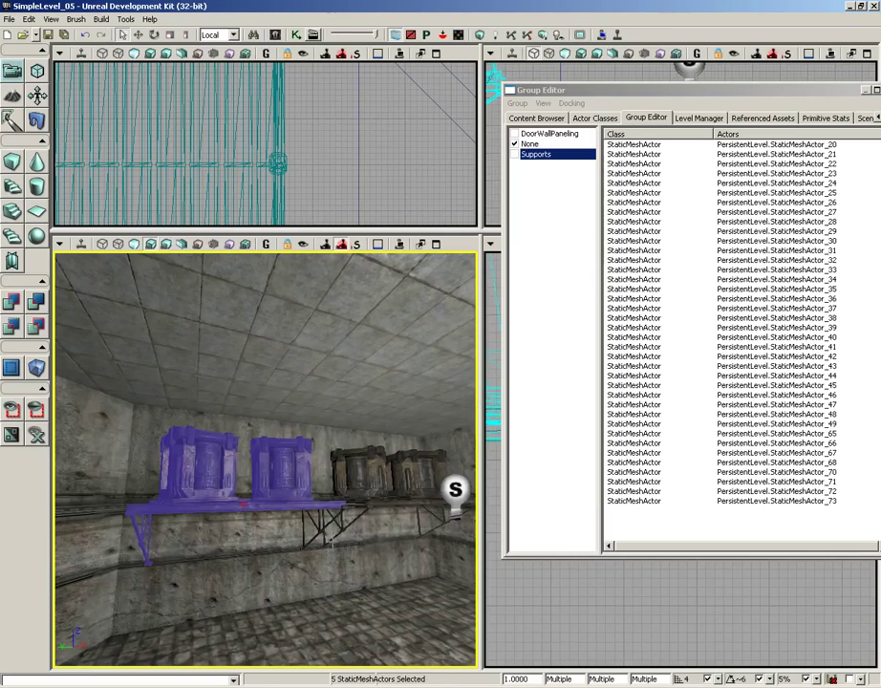
{"action": "left_click", "coordinate": [318, 537], "text": "ctrl"}
{"action": "left_click_drag", "start_coordinate": [297, 540], "coordinate": [421, 425]}
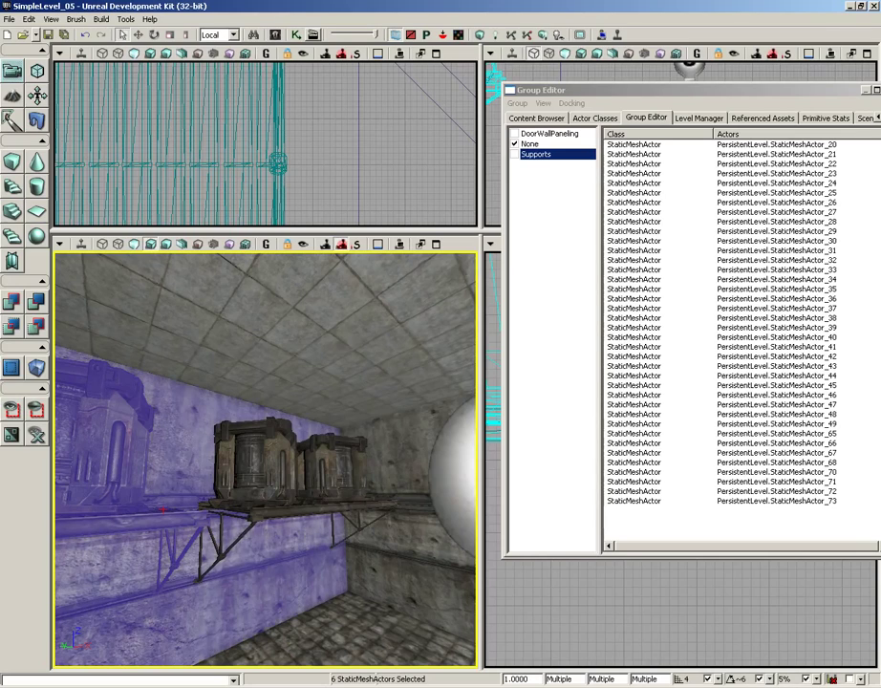
{"action": "left_click", "coordinate": [242, 535], "text": "ctrl"}
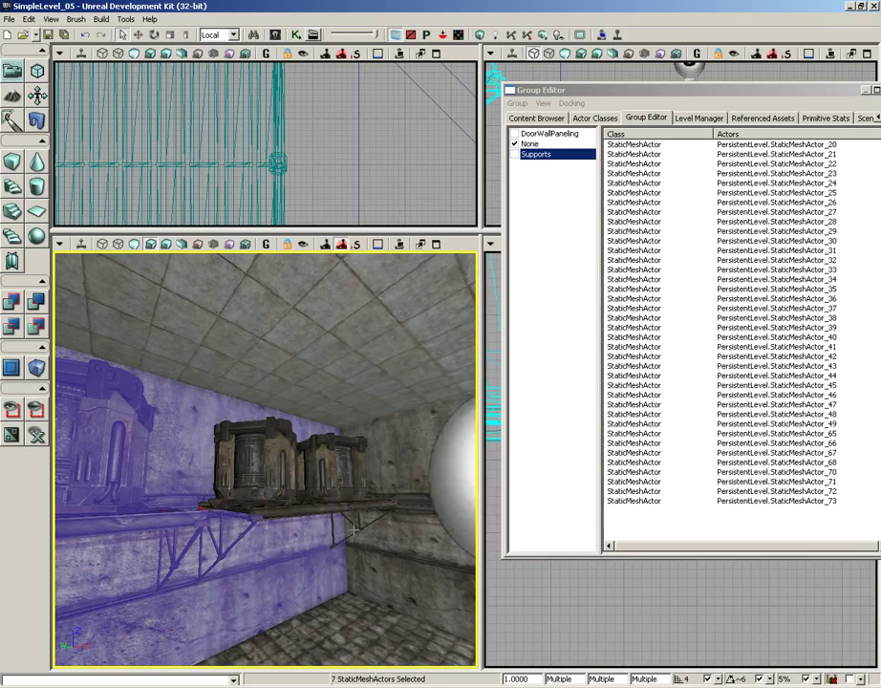
Step: Add the second section's end bracket, two crates and shelf pieces to the selection, and deselect the wall surface behind them
{"action": "left_click", "coordinate": [360, 527], "text": "ctrl"}
{"action": "left_click", "coordinate": [337, 474], "text": "ctrl"}
{"action": "left_click", "coordinate": [267, 469], "text": "ctrl"}
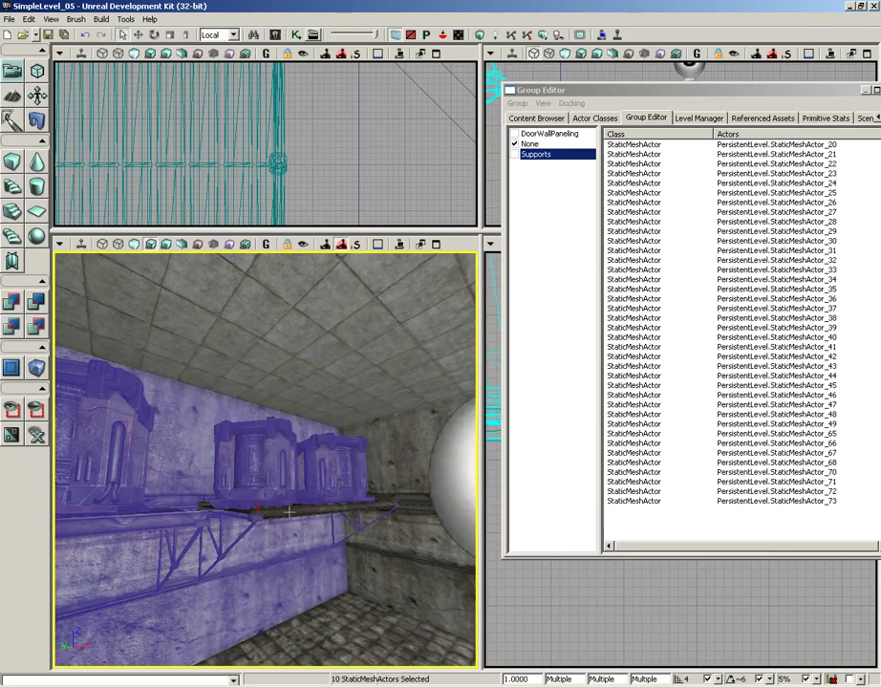
{"action": "left_click", "coordinate": [289, 517], "text": "ctrl"}
{"action": "left_click", "coordinate": [356, 514], "text": "ctrl"}
{"action": "left_click", "coordinate": [273, 567], "text": "ctrl"}
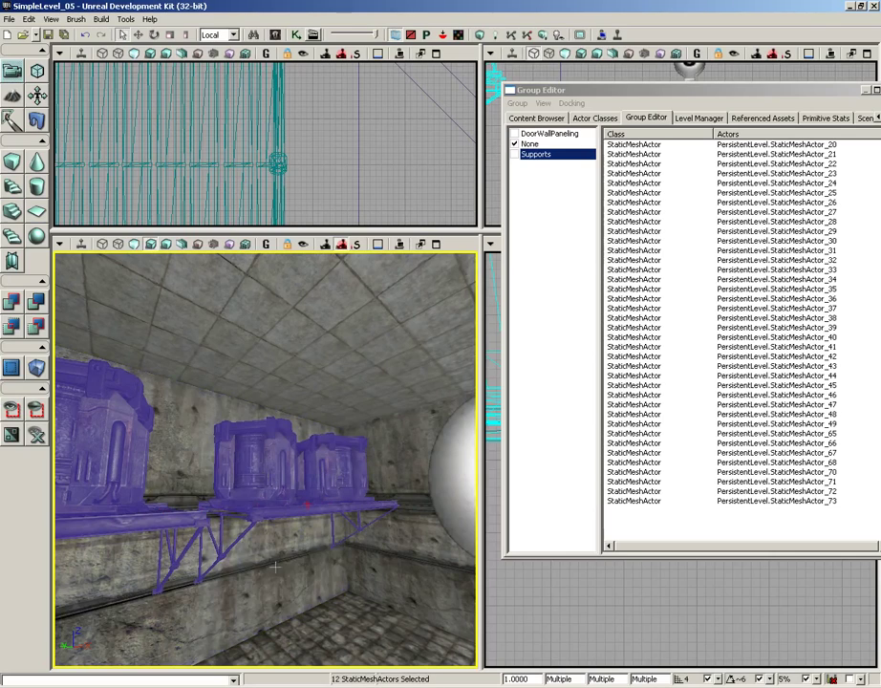
Step: Add the first shelf section on the opposite wall to the selection, including its crate, shelf pieces and both brackets
{"action": "mouse_move", "coordinate": [343, 566]}
{"action": "left_mouse_down"}
{"action": "mouse_move", "coordinate": [360, 667]}
{"action": "mouse_move", "coordinate": [477, 601]}
{"action": "mouse_move", "coordinate": [342, 571]}
{"action": "left_mouse_up"}
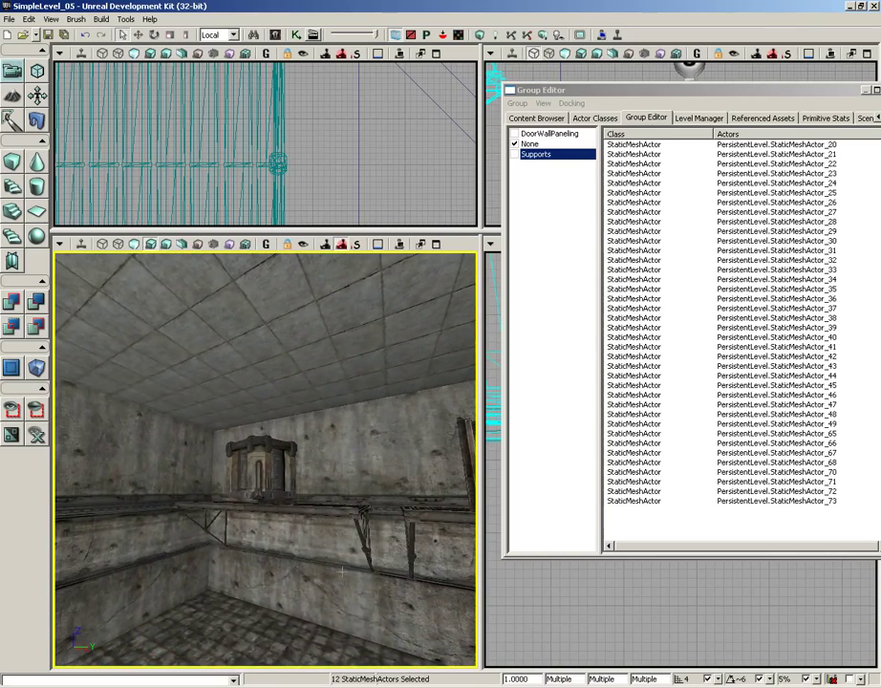
{"action": "left_click", "coordinate": [248, 486], "text": "ctrl"}
{"action": "left_click", "coordinate": [305, 512], "text": "ctrl"}
{"action": "left_click", "coordinate": [218, 512], "text": "ctrl"}
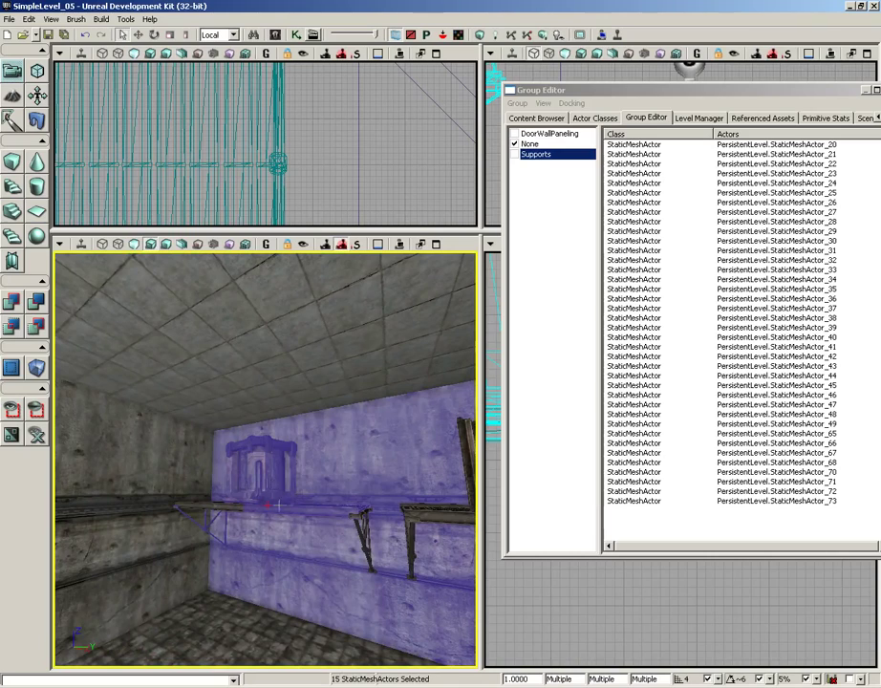
{"action": "left_click", "coordinate": [226, 504], "text": "ctrl"}
{"action": "left_click", "coordinate": [360, 540], "text": "ctrl"}
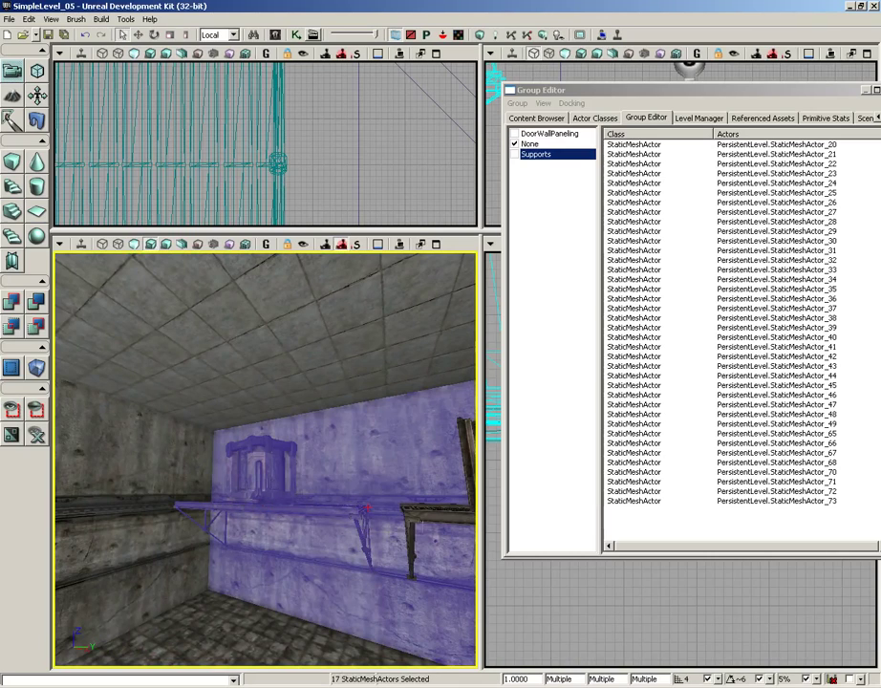
Step: Add the neighbouring shelf section on the opposite wall to the selection, including its crate, shelf pieces and brackets
{"action": "left_click", "coordinate": [411, 526], "text": "ctrl"}
{"action": "left_click", "coordinate": [412, 538], "text": "ctrl"}
{"action": "right_click_drag", "start_coordinate": [411, 538], "coordinate": [468, 532]}
{"action": "left_click", "coordinate": [305, 486], "text": "ctrl"}
{"action": "left_click", "coordinate": [332, 508], "text": "ctrl"}
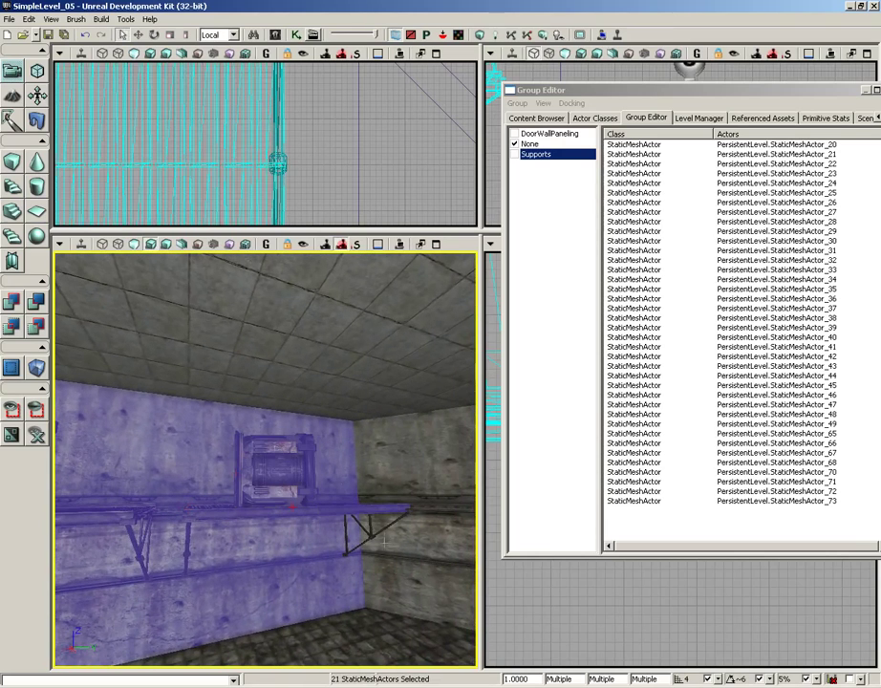
{"action": "left_click", "coordinate": [372, 538], "text": "ctrl"}
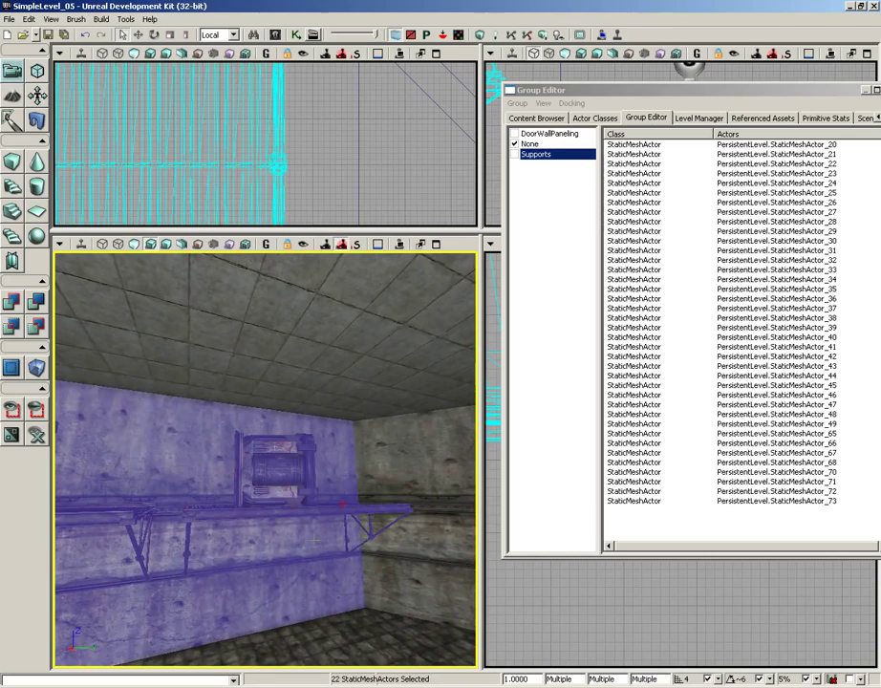
Step: Undo the accidental clearing of the selection and remove the wall surface behind the shelves from it
{"action": "key", "text": "Escape"}
{"action": "key", "text": "ctrl+z"}
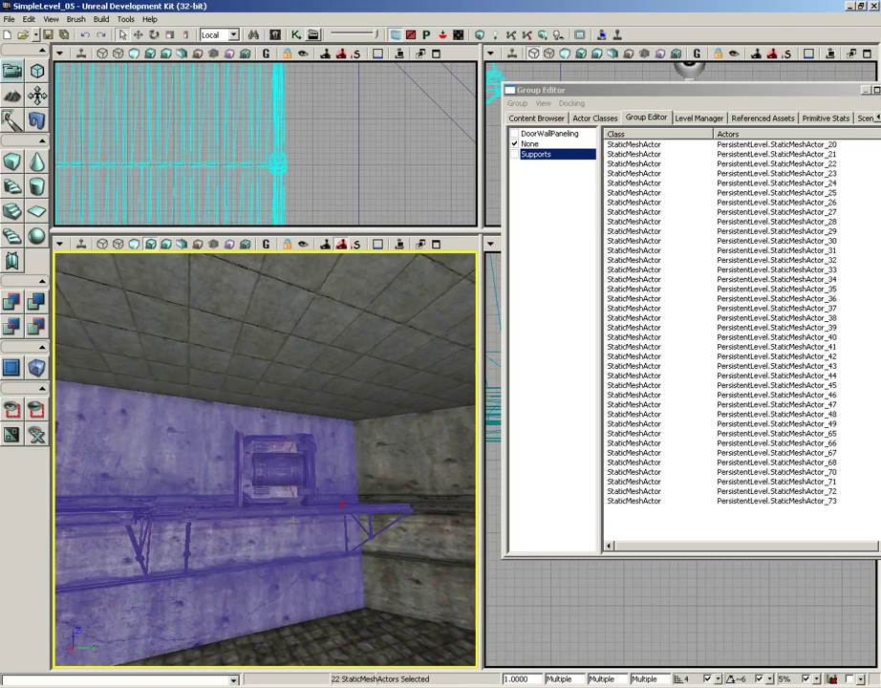
{"action": "left_click", "coordinate": [283, 564], "text": "ctrl"}
Step: Create a new group named Shelves from the selected shelf and crate actors and hide it in all views
{"action": "left_click_drag", "start_coordinate": [259, 507], "coordinate": [414, 232]}
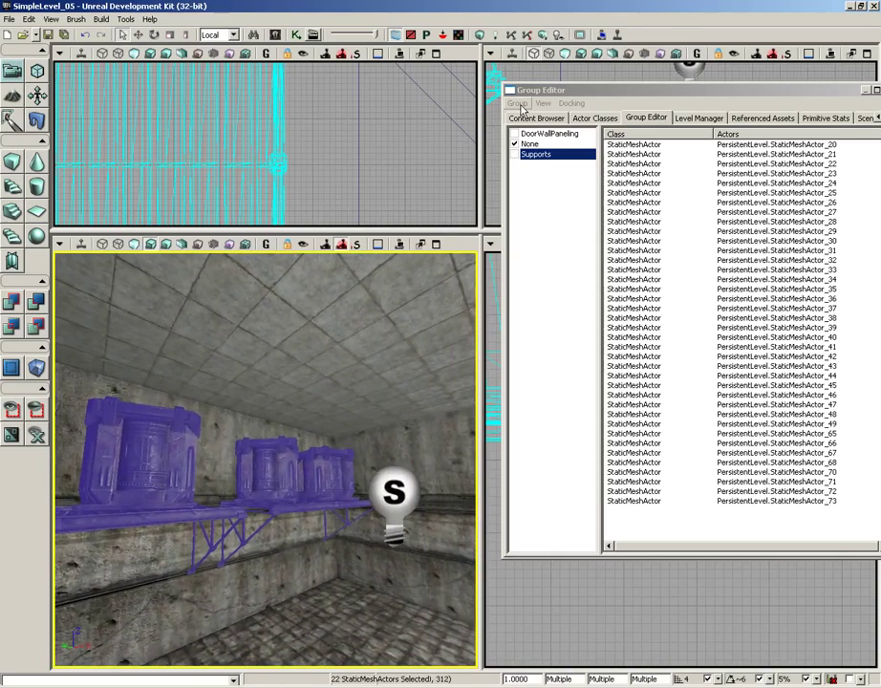
{"action": "left_click", "coordinate": [516, 102]}
{"action": "left_click", "coordinate": [521, 116]}
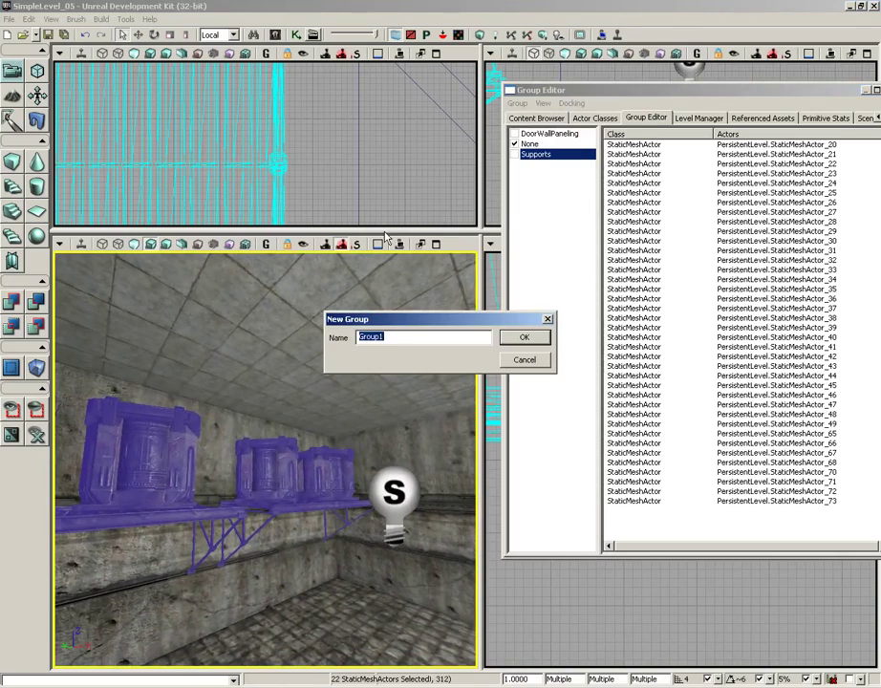
{"action": "type", "text": "Shelves"}
{"action": "key", "text": "Return"}
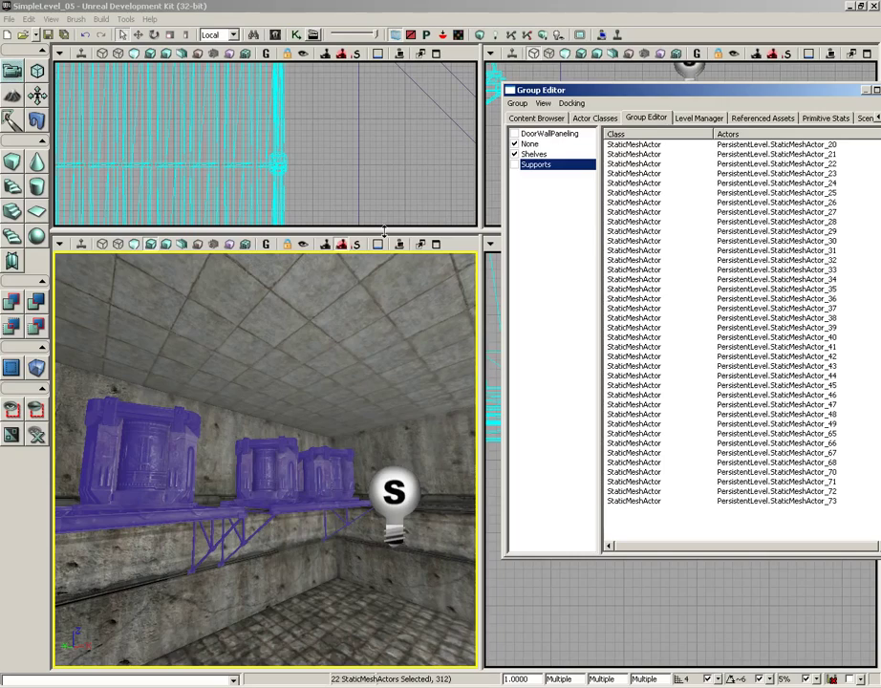
{"action": "left_click", "coordinate": [514, 154]}
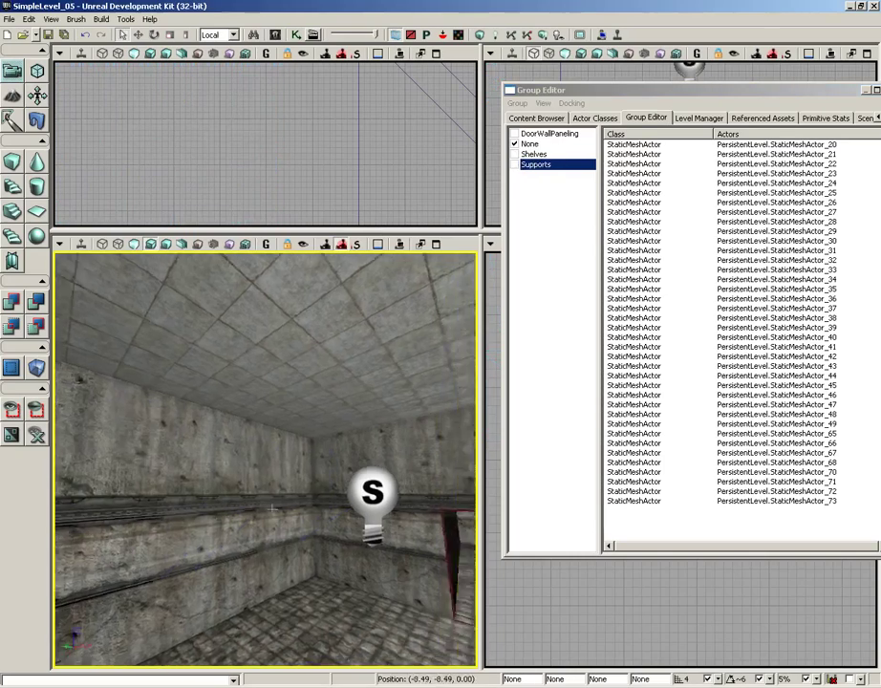
Step: Look over the emptied room and make the Shelves, Supports and DoorWallPaneling groups visible again
{"action": "left_click_drag", "start_coordinate": [272, 508], "coordinate": [52, 347]}
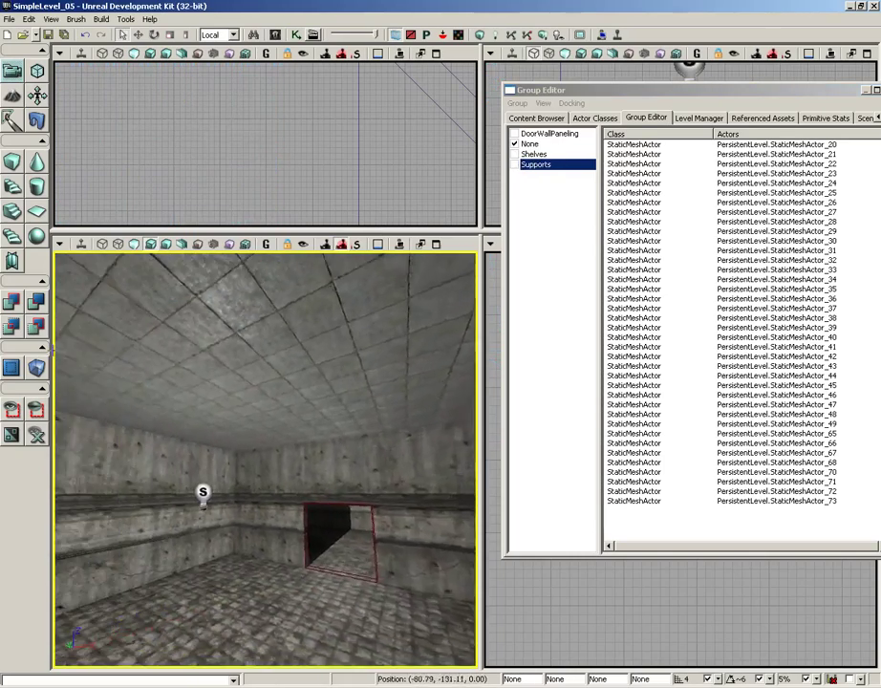
{"action": "right_click_drag", "start_coordinate": [52, 347], "coordinate": [32, 370]}
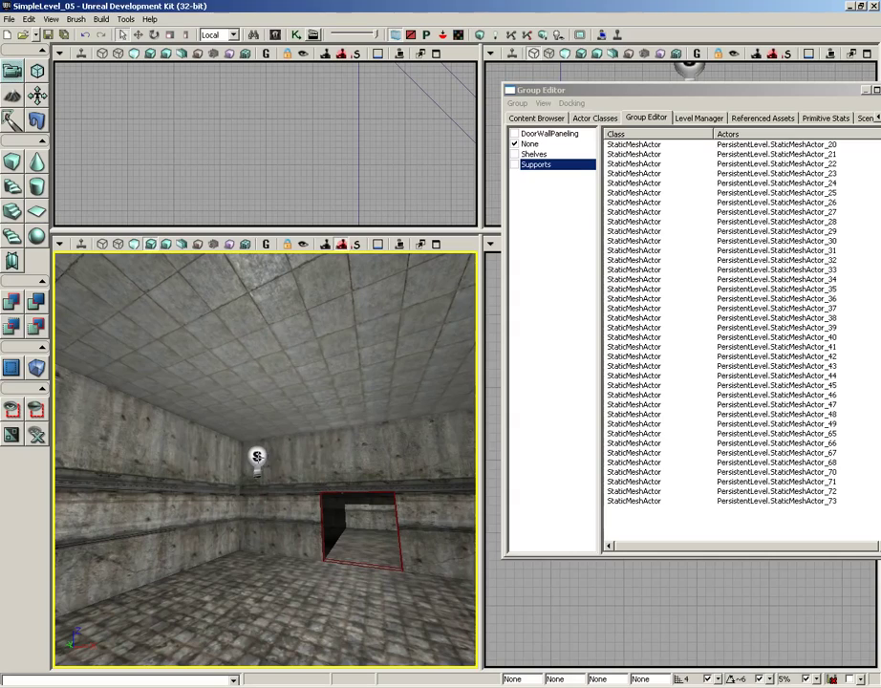
{"action": "left_click_drag", "start_coordinate": [326, 553], "coordinate": [182, 641]}
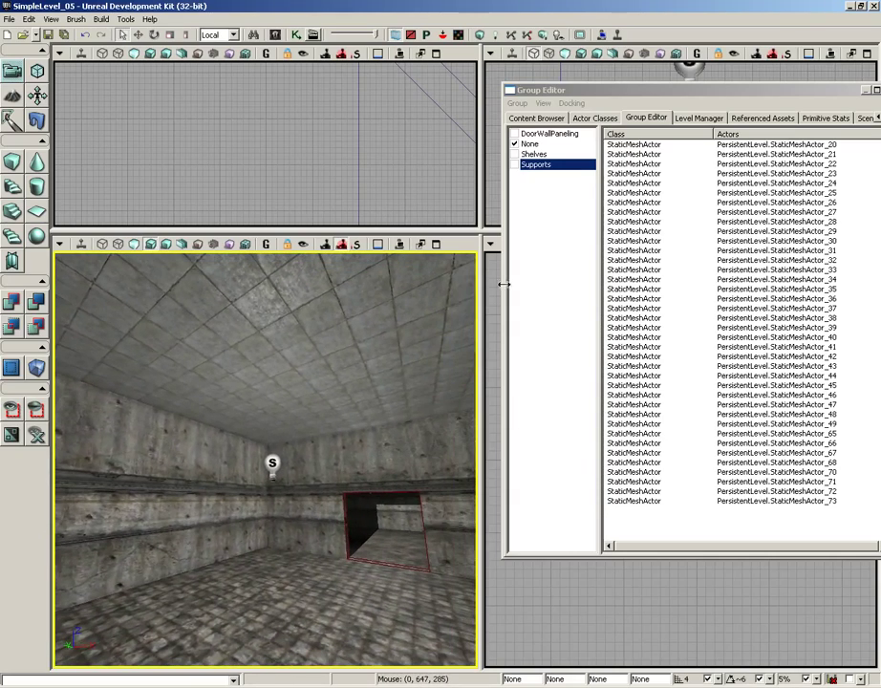
{"action": "left_click", "coordinate": [514, 154]}
{"action": "left_click", "coordinate": [514, 165]}
{"action": "left_click", "coordinate": [515, 134]}
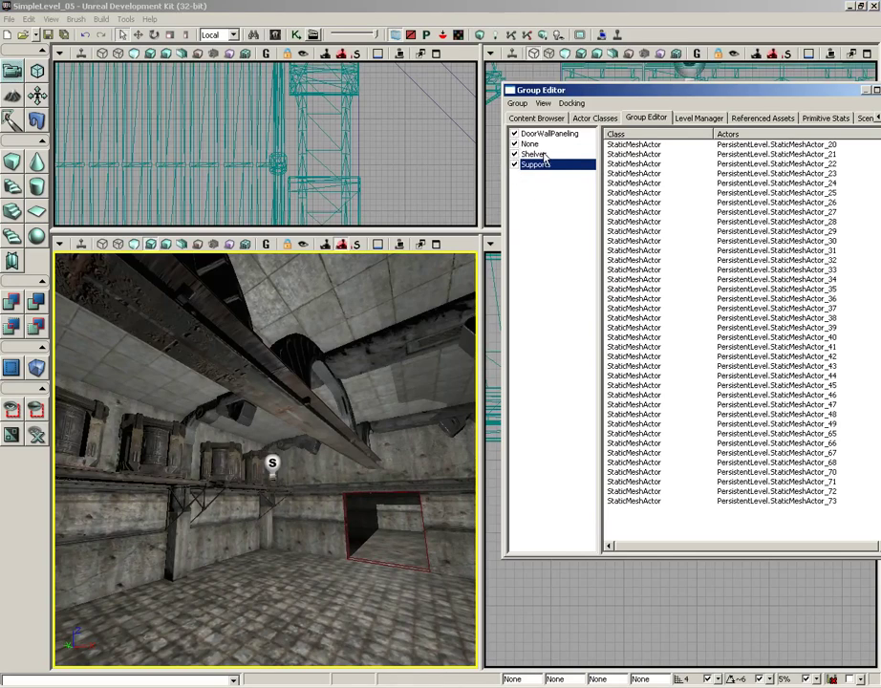
Step: Select all actors of the DoorWallPaneling group through the Group Editor, then clear the selection
{"action": "left_click", "coordinate": [546, 135]}
{"action": "left_click_drag", "start_coordinate": [309, 351], "coordinate": [264, 369]}
{"action": "left_click", "coordinate": [516, 104]}
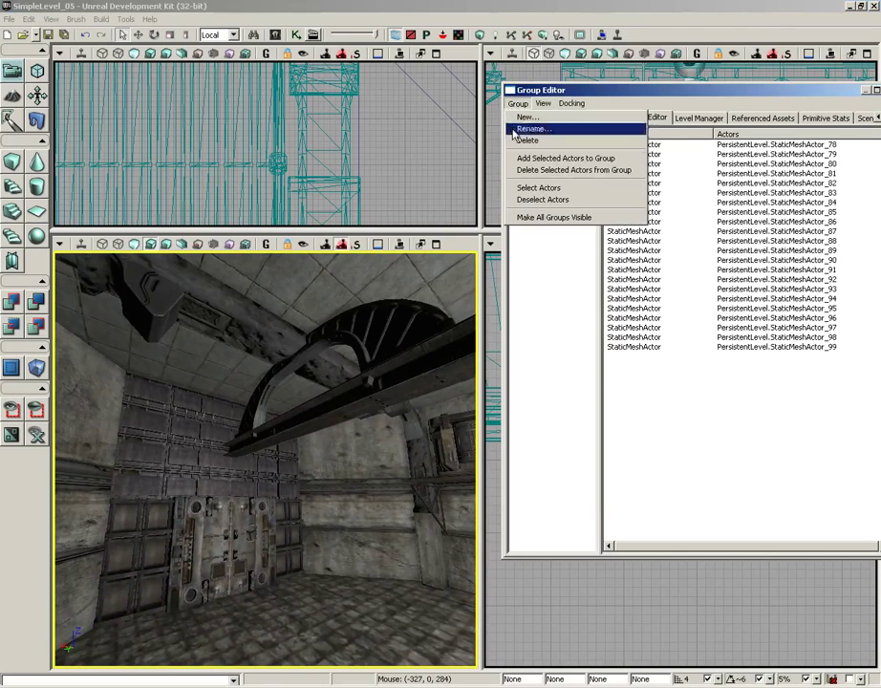
{"action": "left_click", "coordinate": [522, 208]}
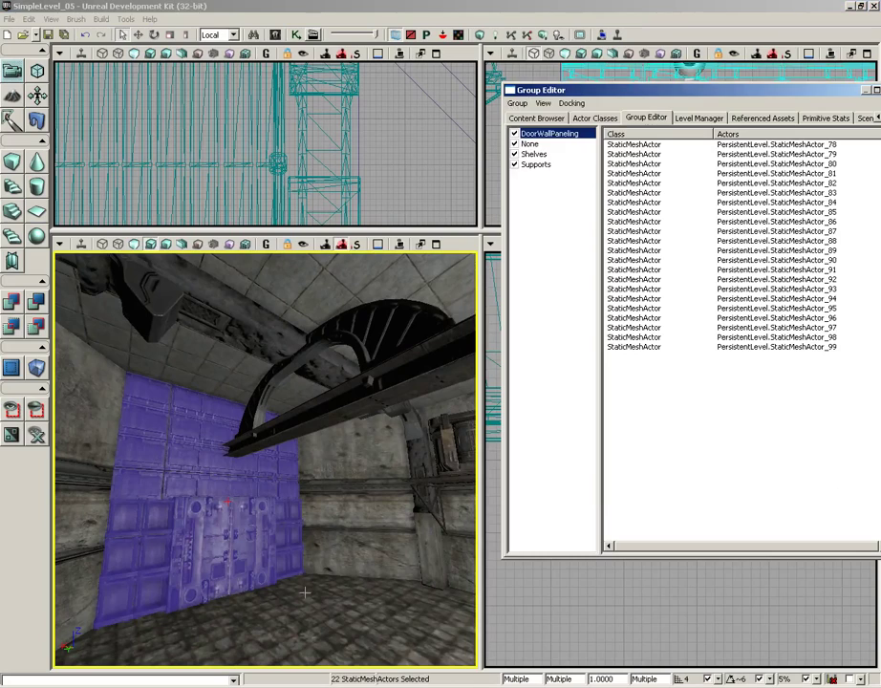
{"action": "left_click_drag", "start_coordinate": [305, 593], "coordinate": [279, 604]}
{"action": "left_click", "coordinate": [262, 578]}
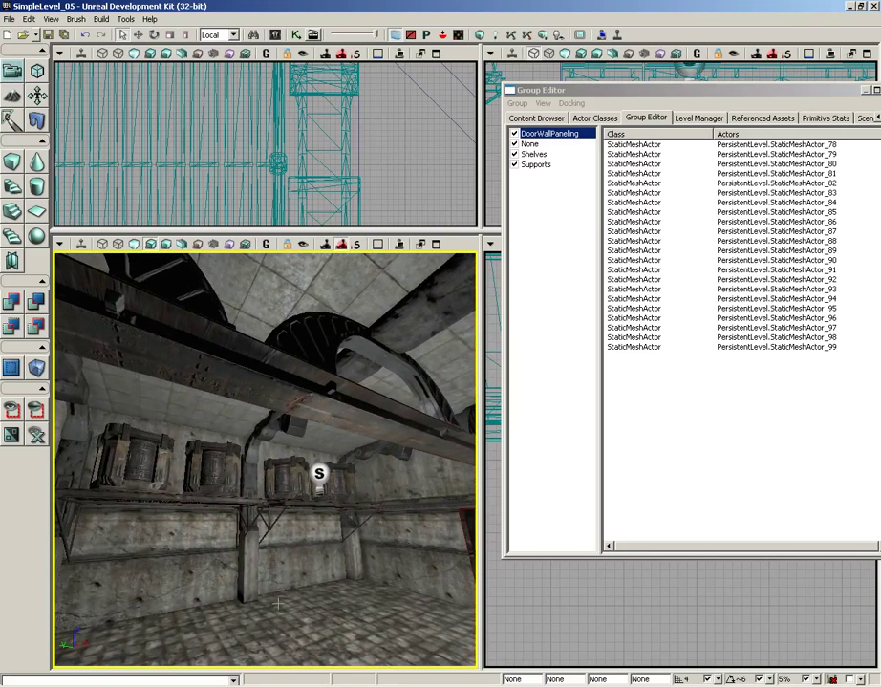